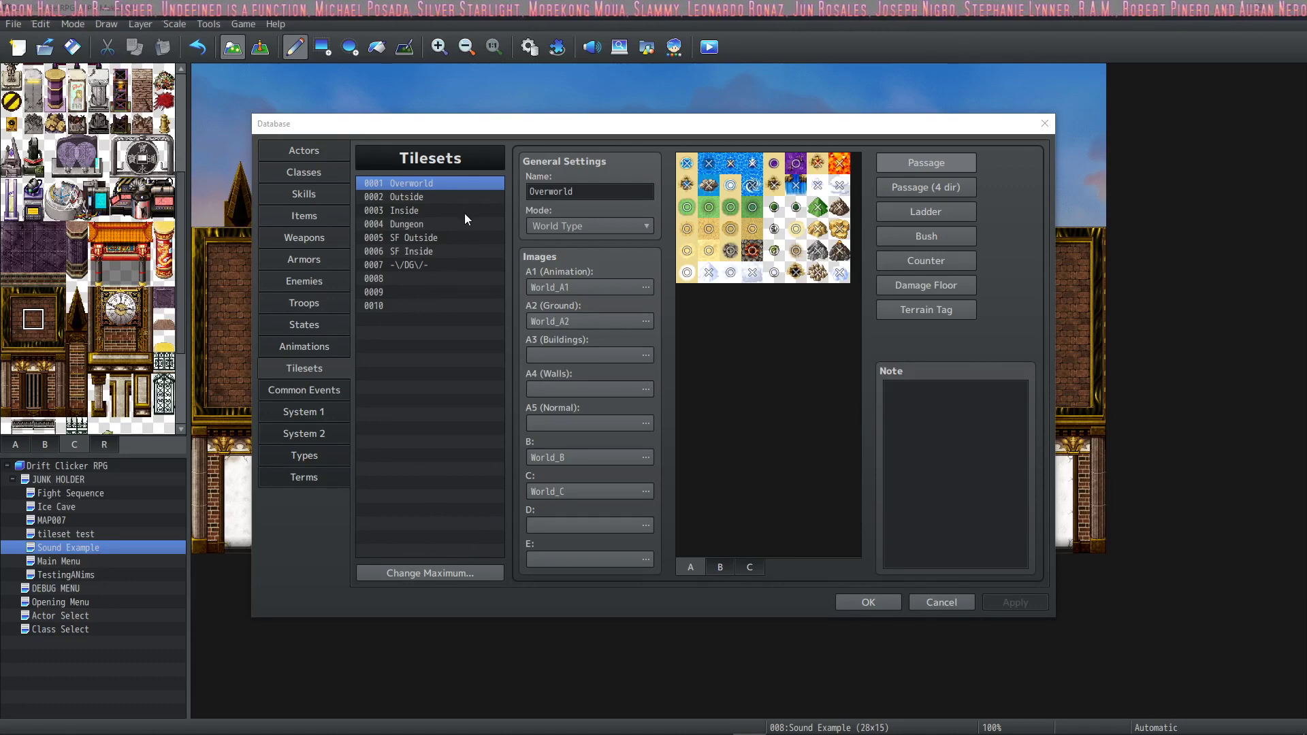
Review the Overworld, Outside, Inside, Dungeon and SF Outside tilesets, ending on SF Inside
click(424, 199)
click(428, 210)
click(431, 224)
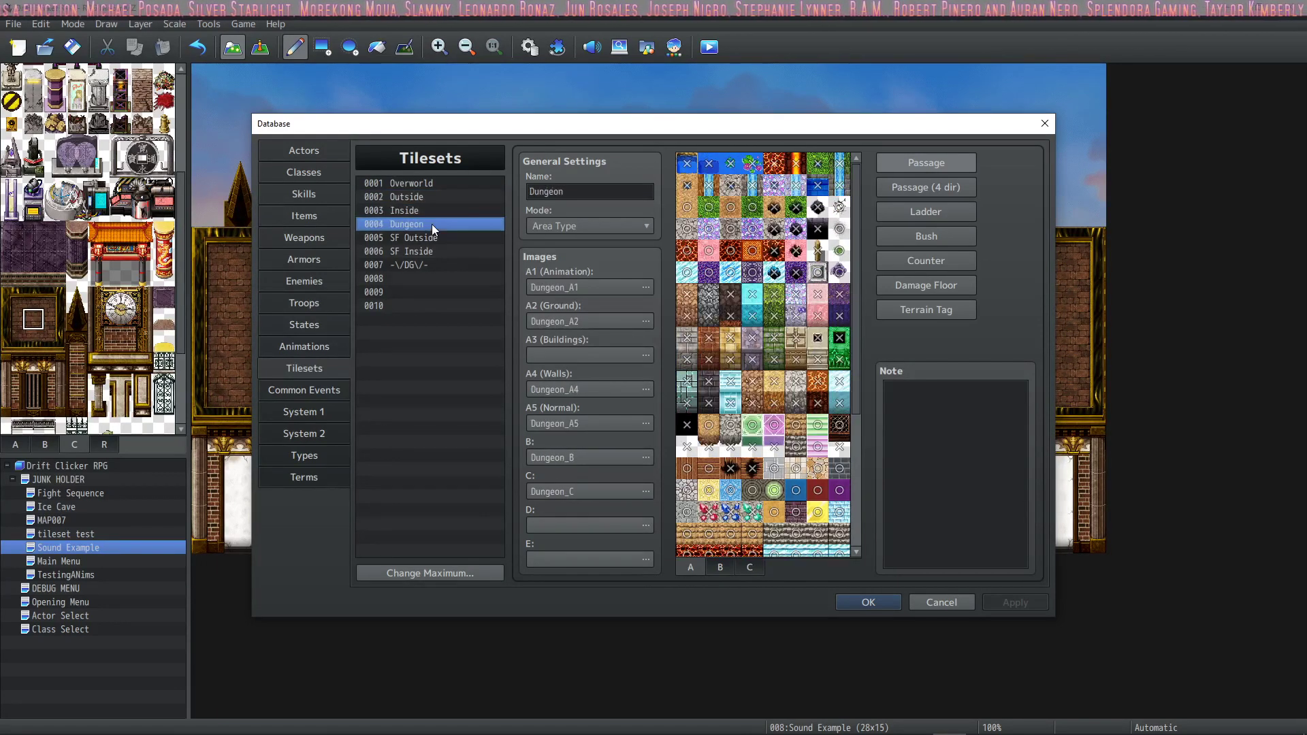
click(432, 237)
click(431, 182)
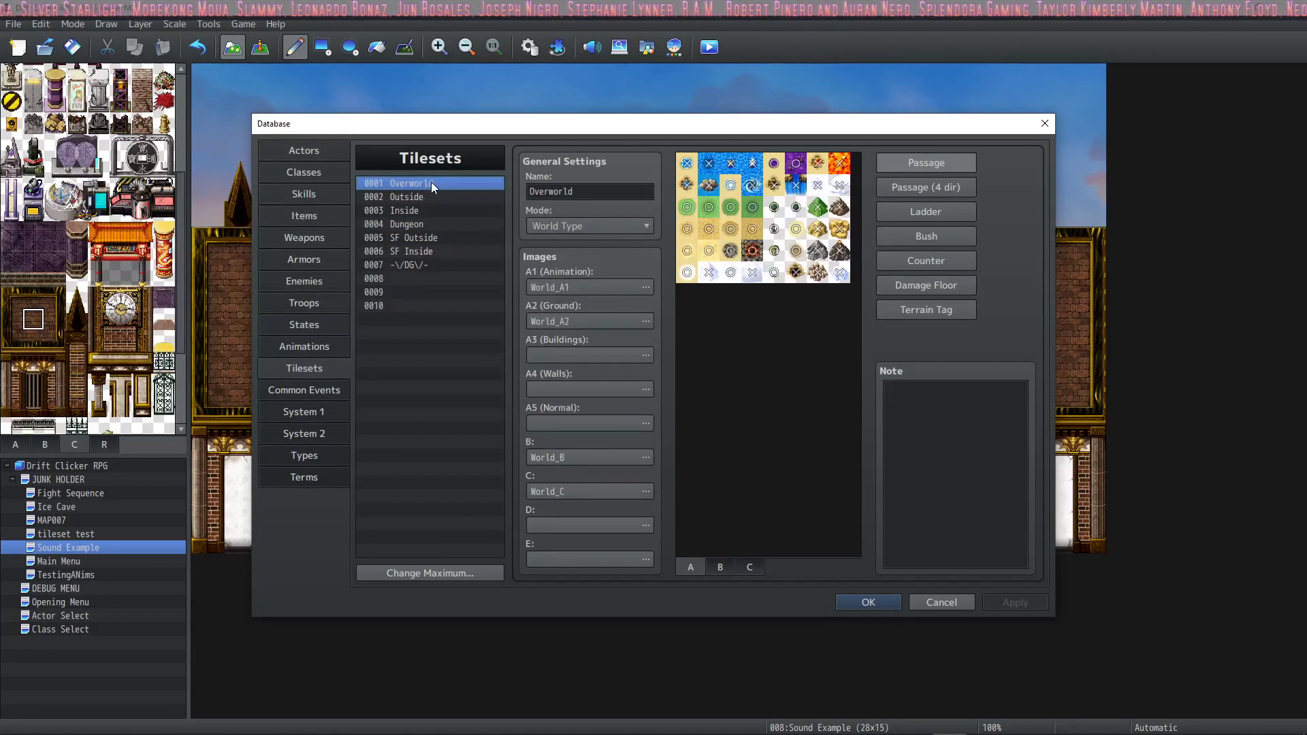
click(431, 195)
click(430, 211)
click(429, 224)
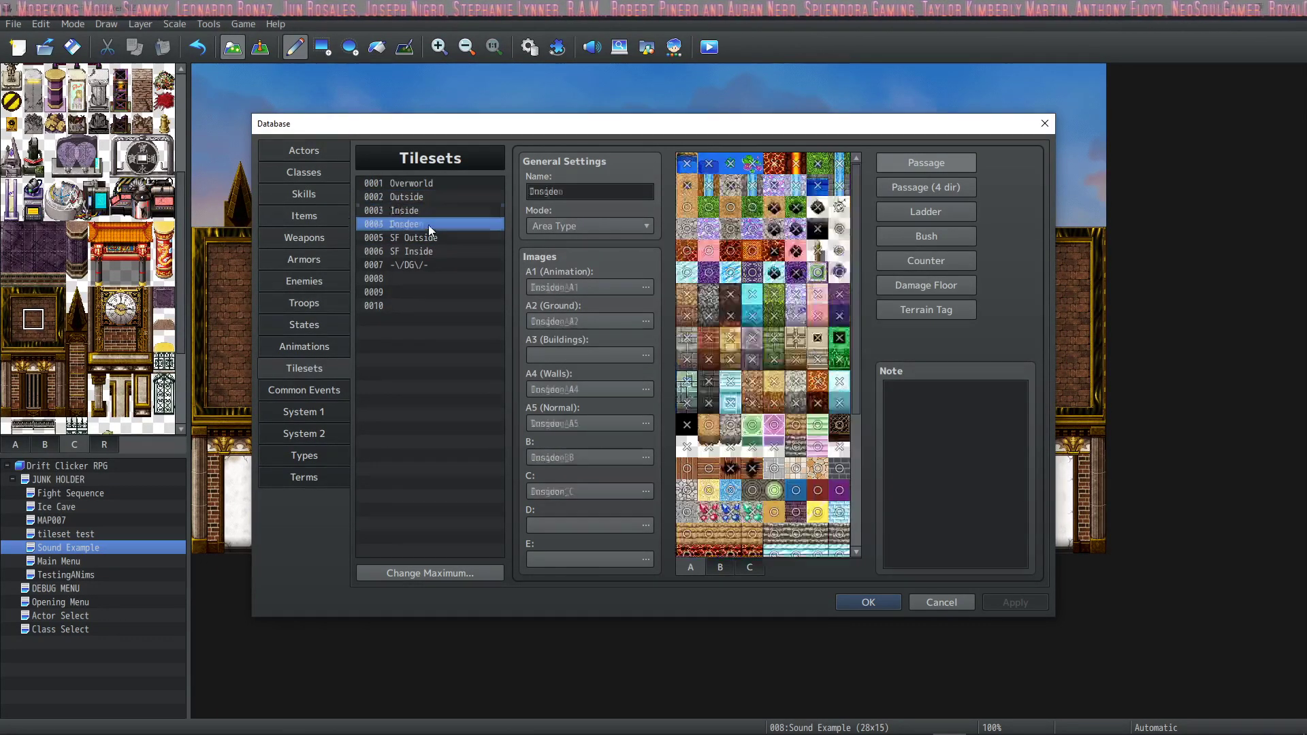
click(429, 238)
click(433, 252)
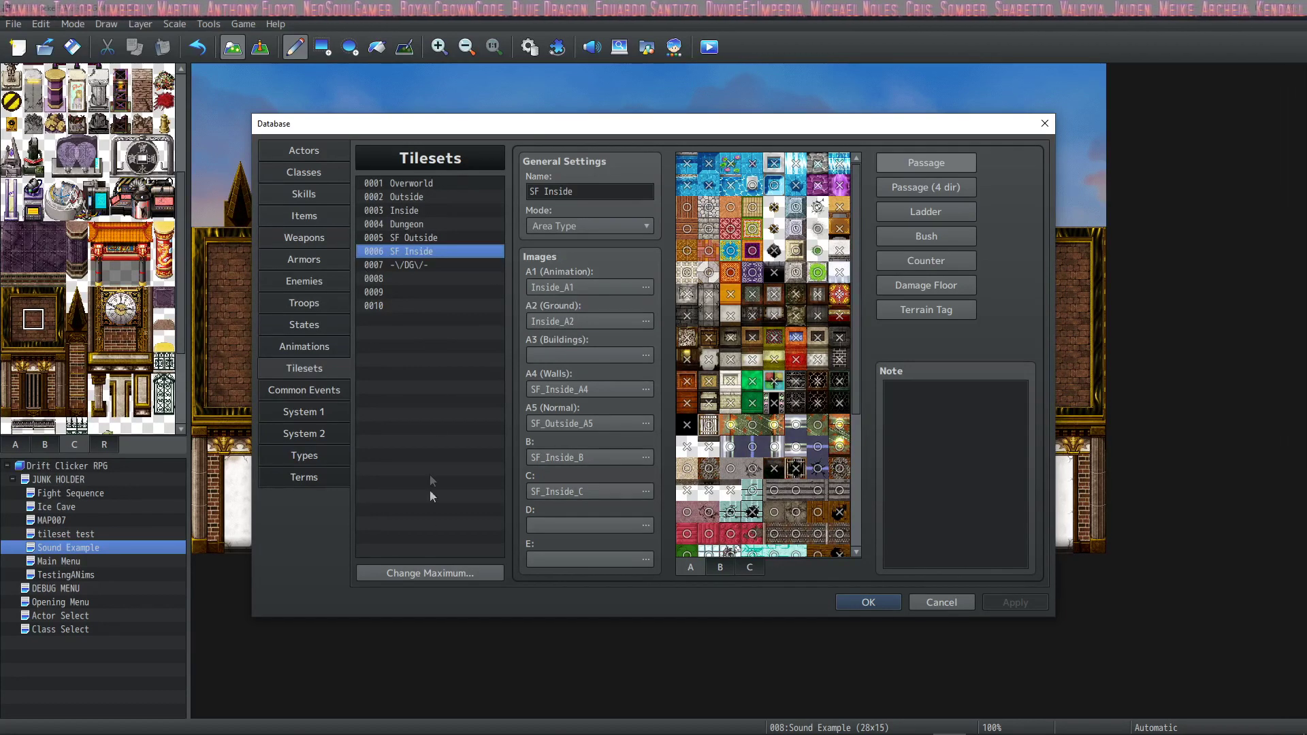
Raise the tileset maximum to 20 and select the 0001 Overworld tileset
click(425, 571)
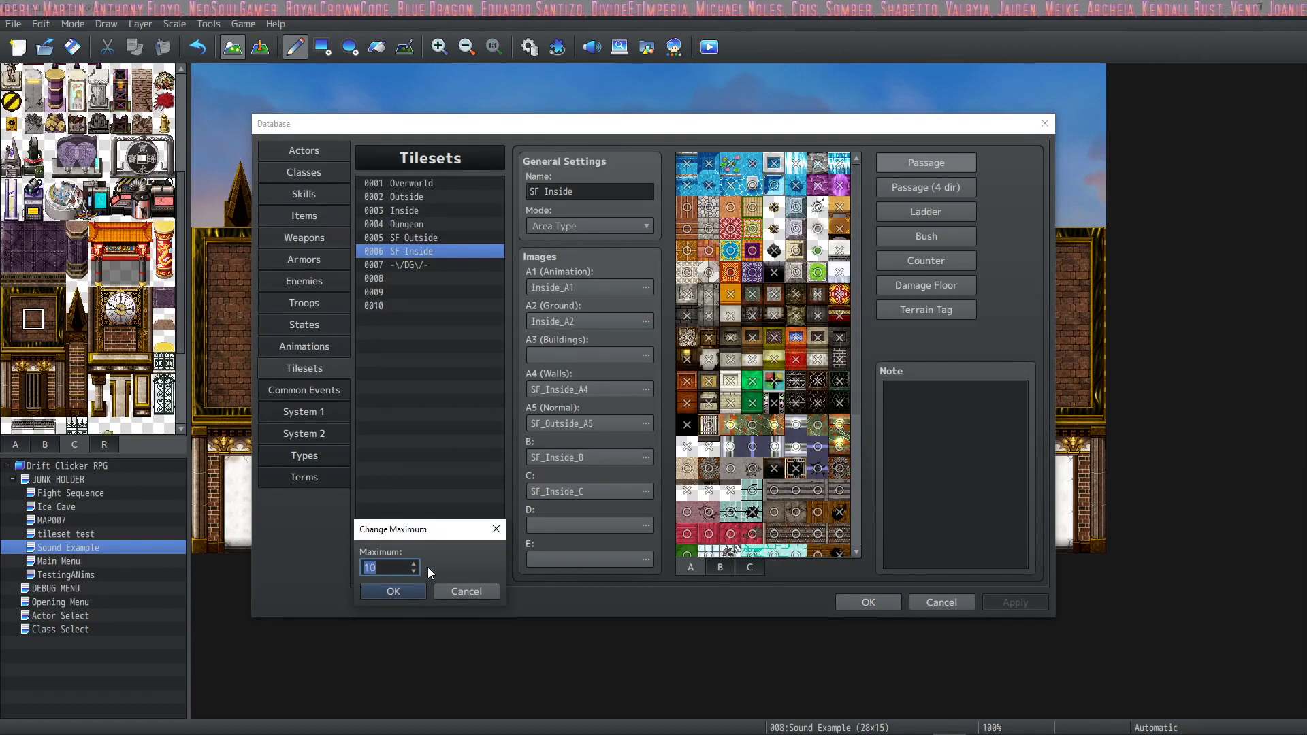
text(20)
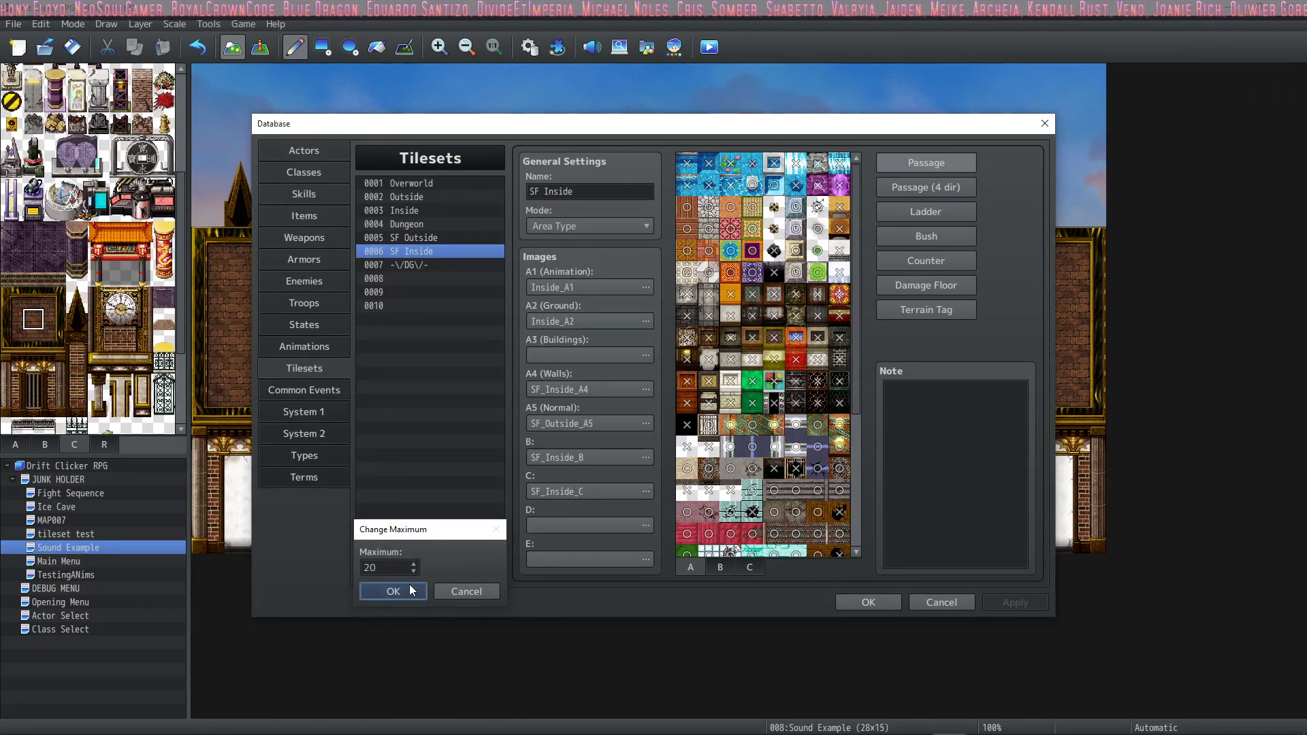
click(410, 587)
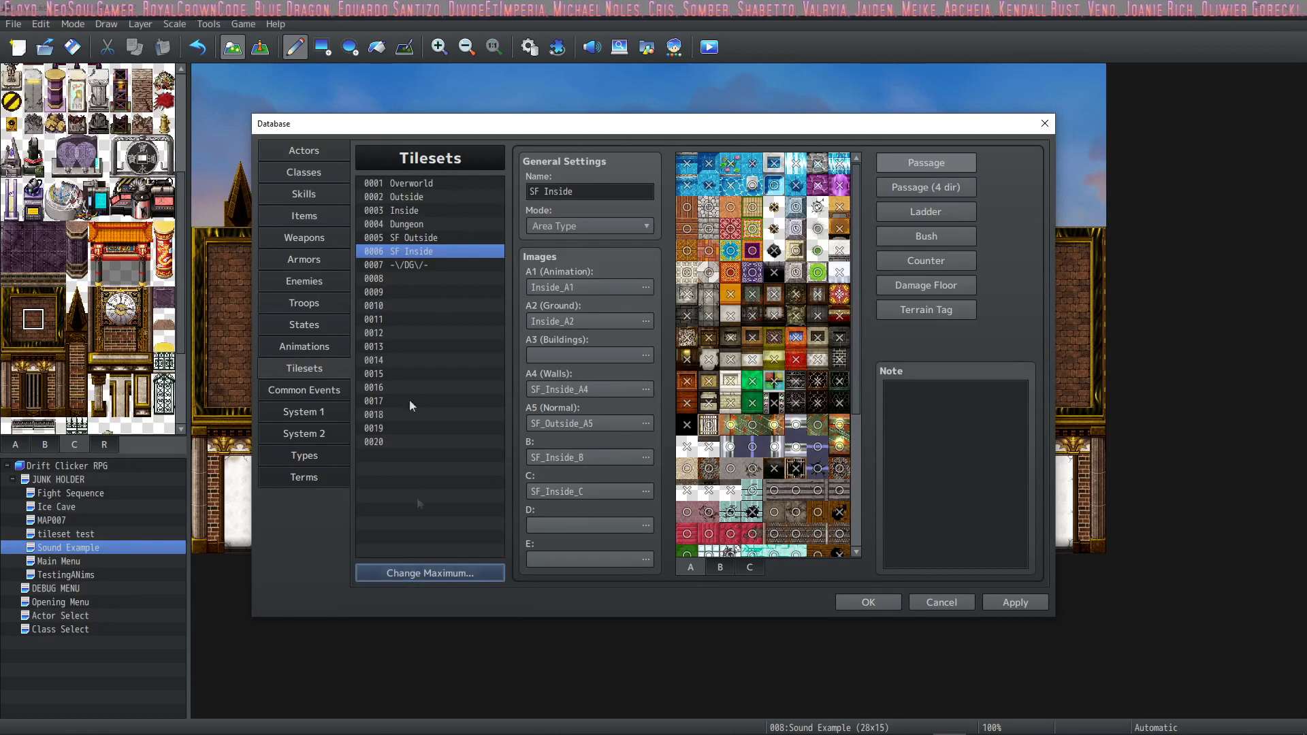
click(415, 183)
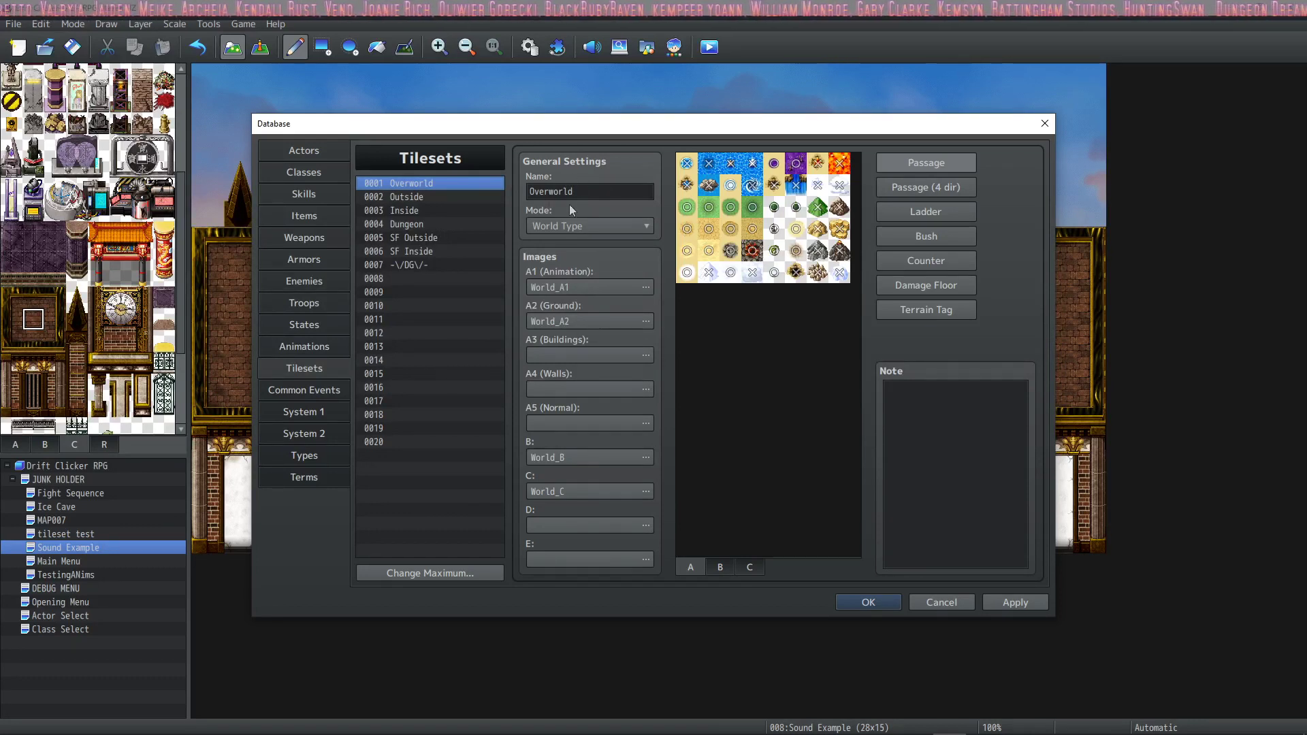
click(608, 227)
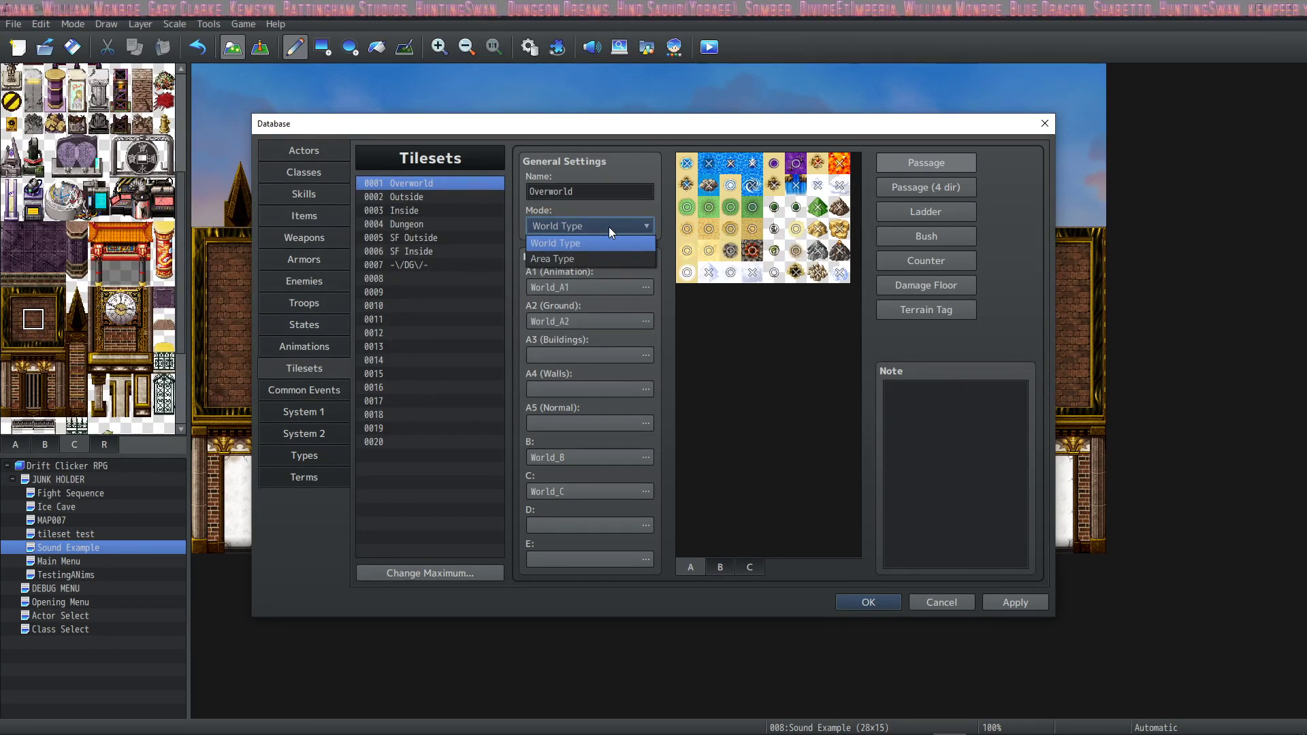
click(609, 226)
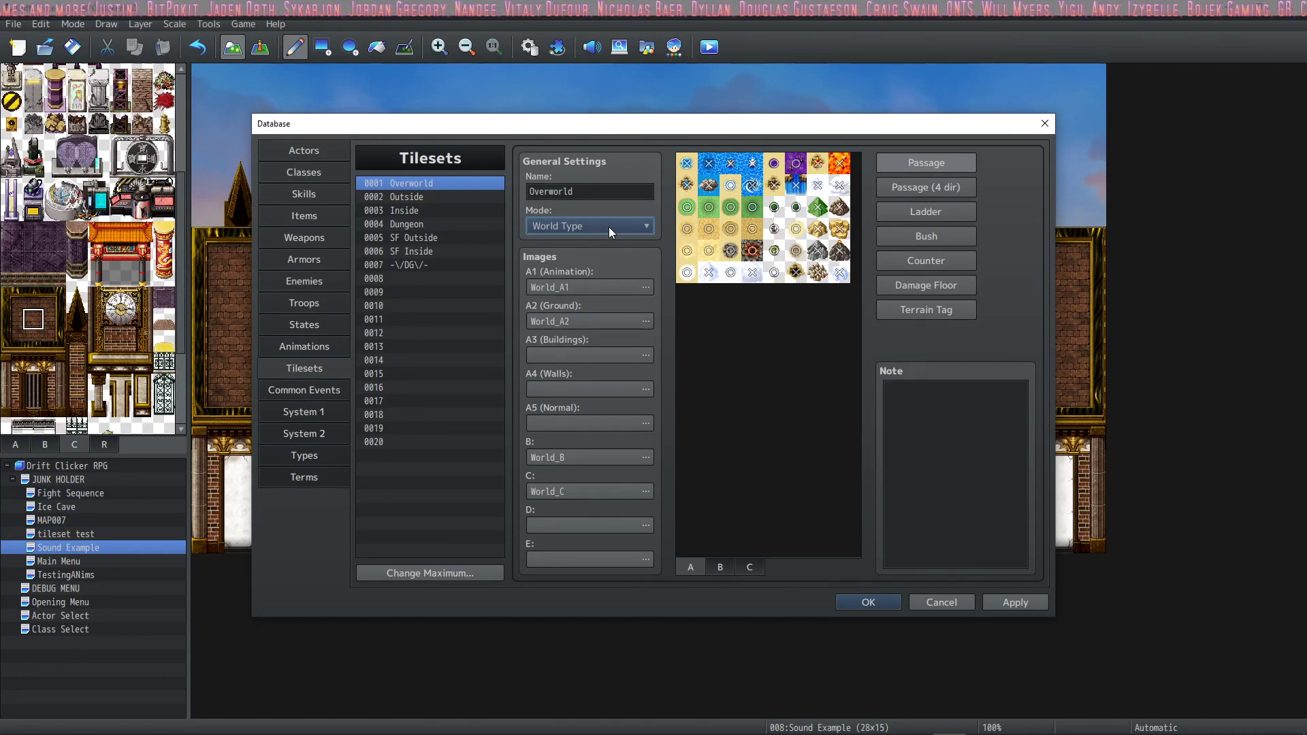
click(609, 226)
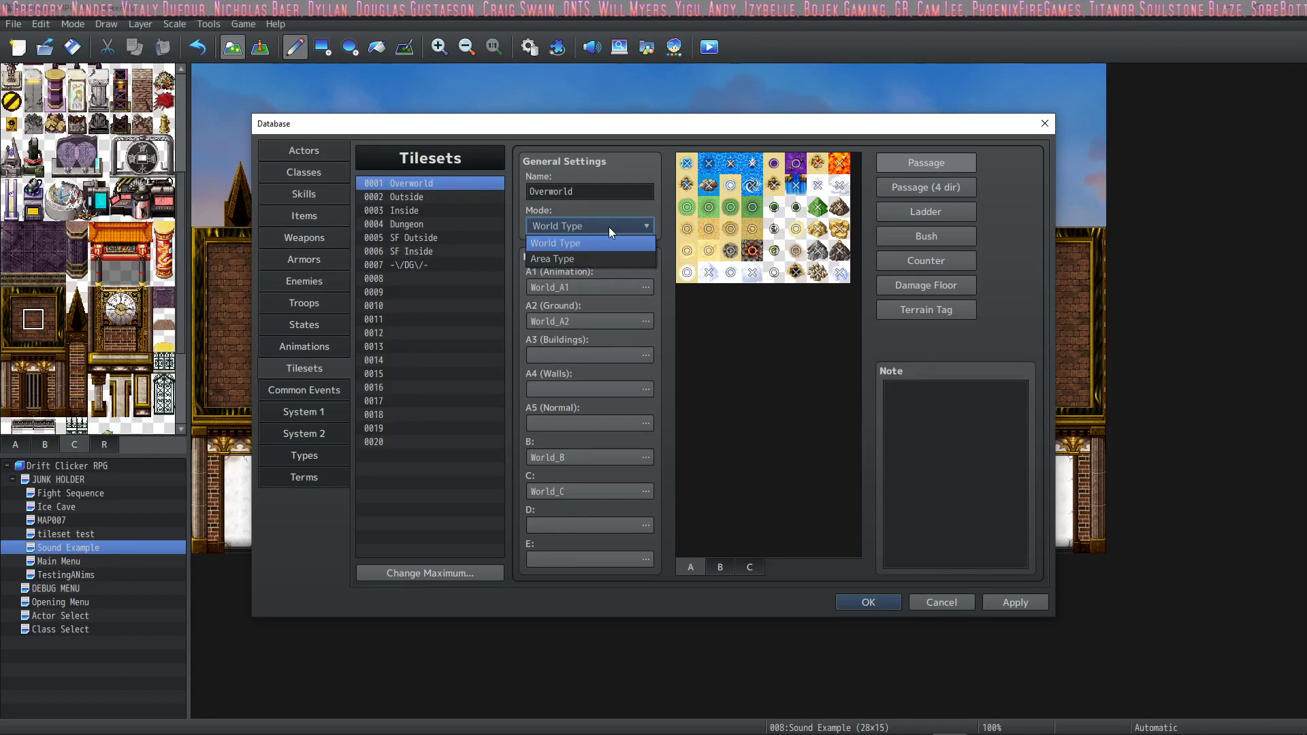
click(610, 227)
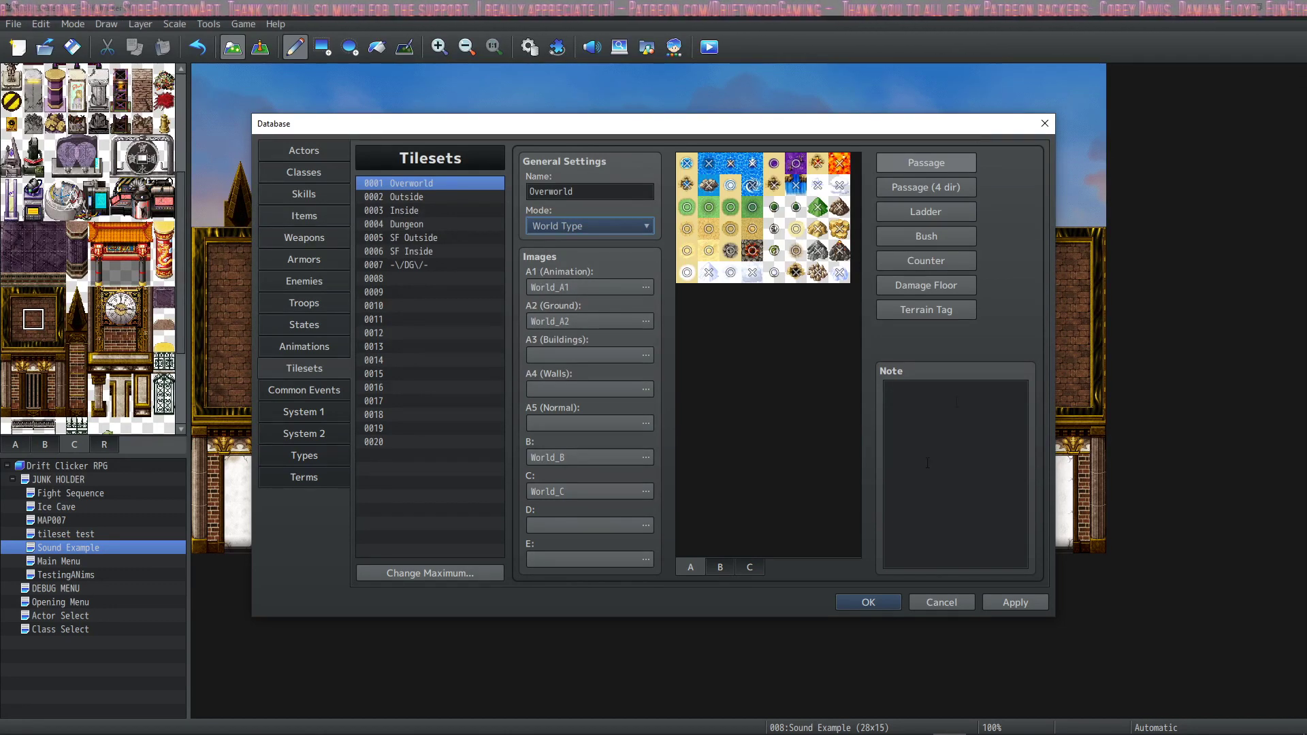
Close the Database and open the project's img/tilesets folder in File Explorer
click(868, 602)
click(232, 23)
click(262, 70)
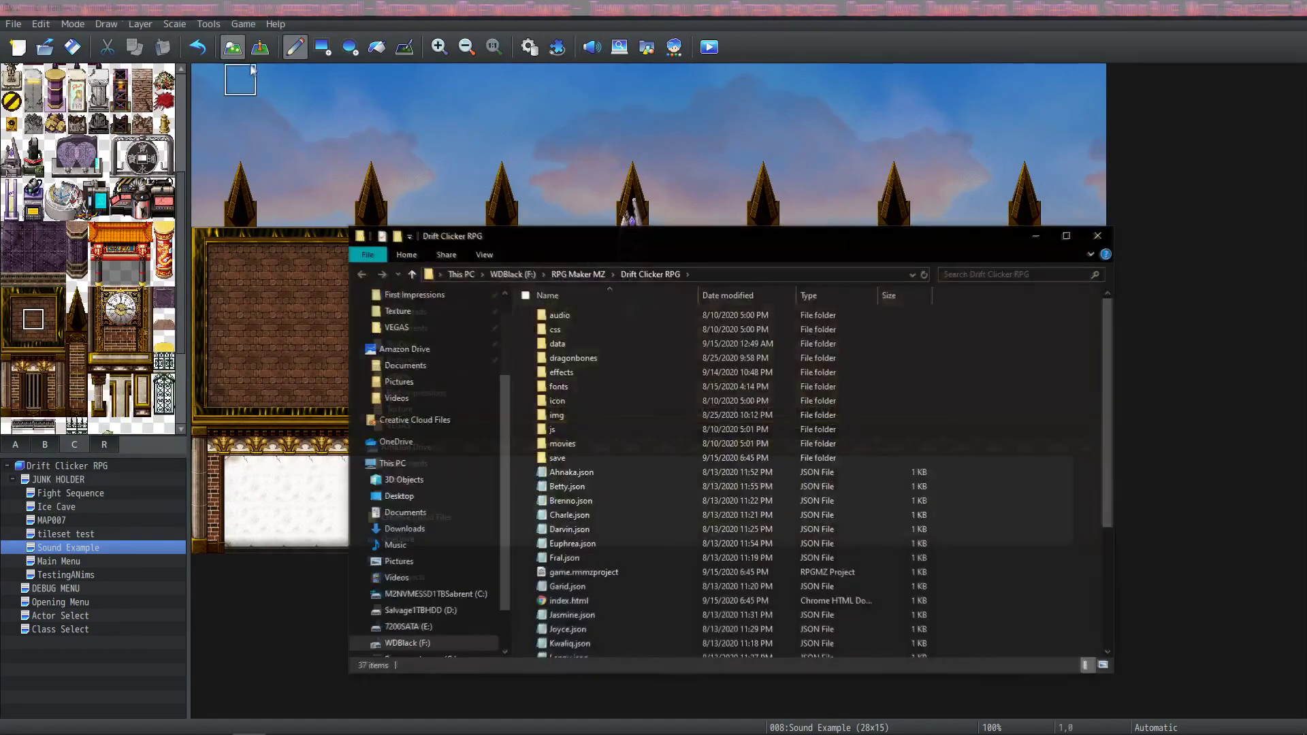
double_click(572, 413)
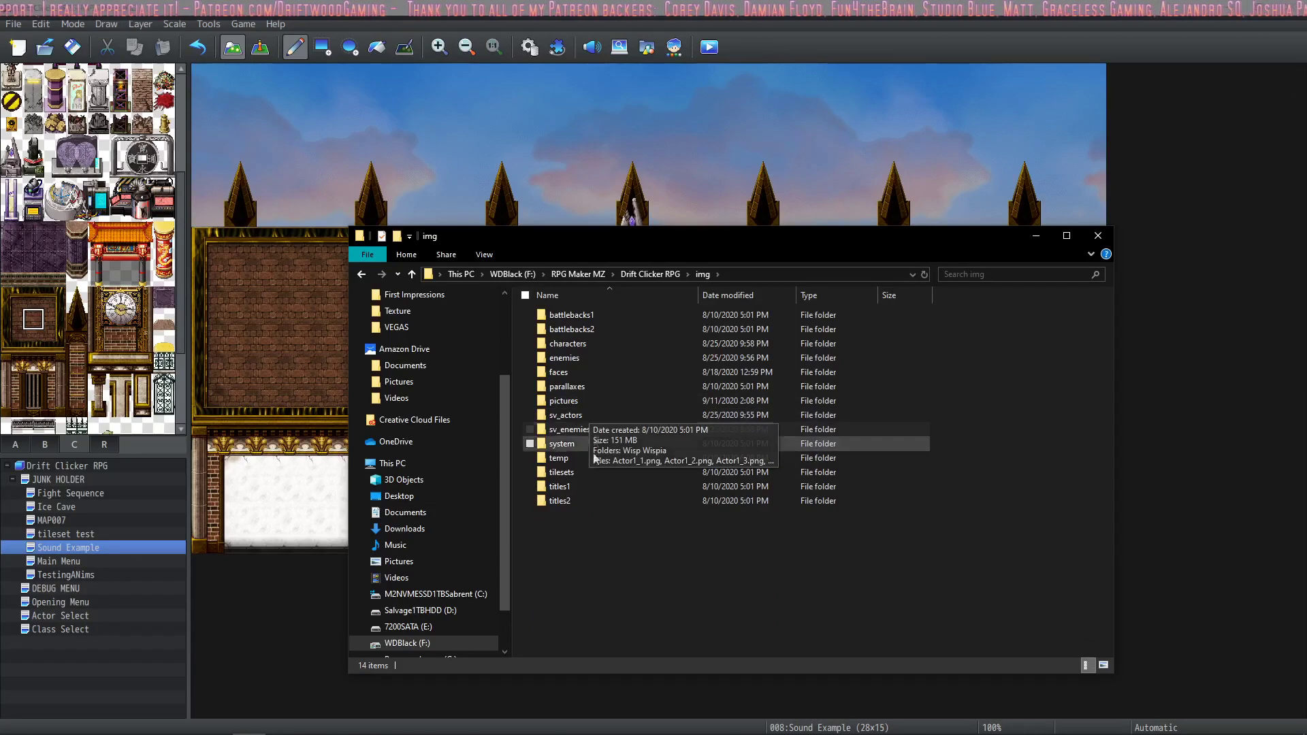
double_click(583, 475)
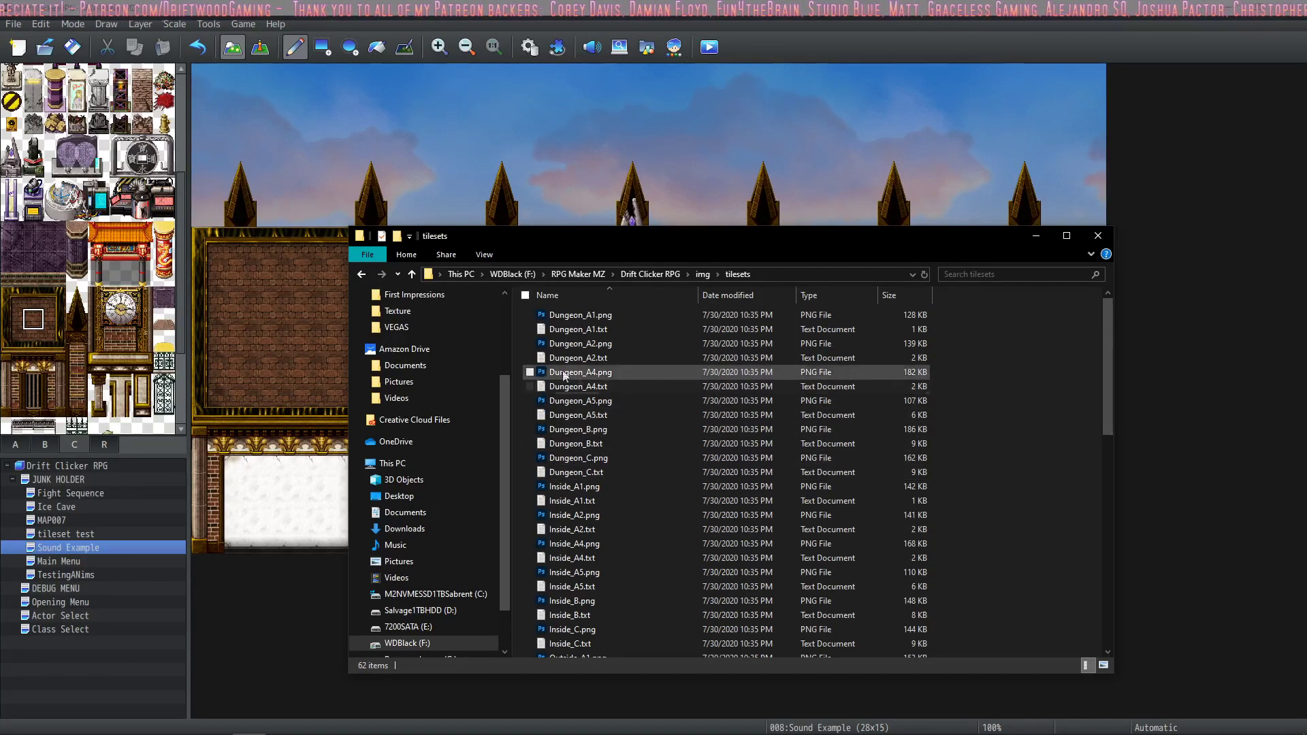
Show the tileset PNG files as extra large thumbnails
right_click(521, 339)
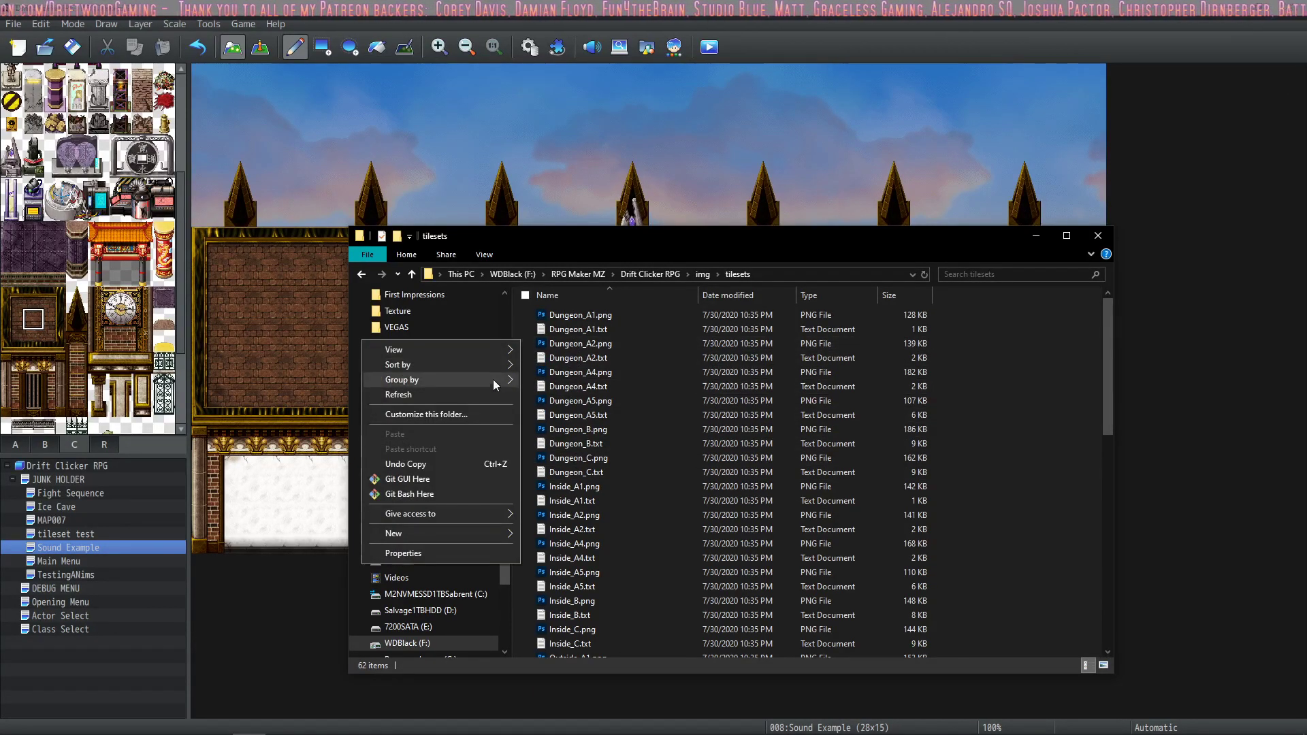
mouse_move(439, 346)
click(565, 350)
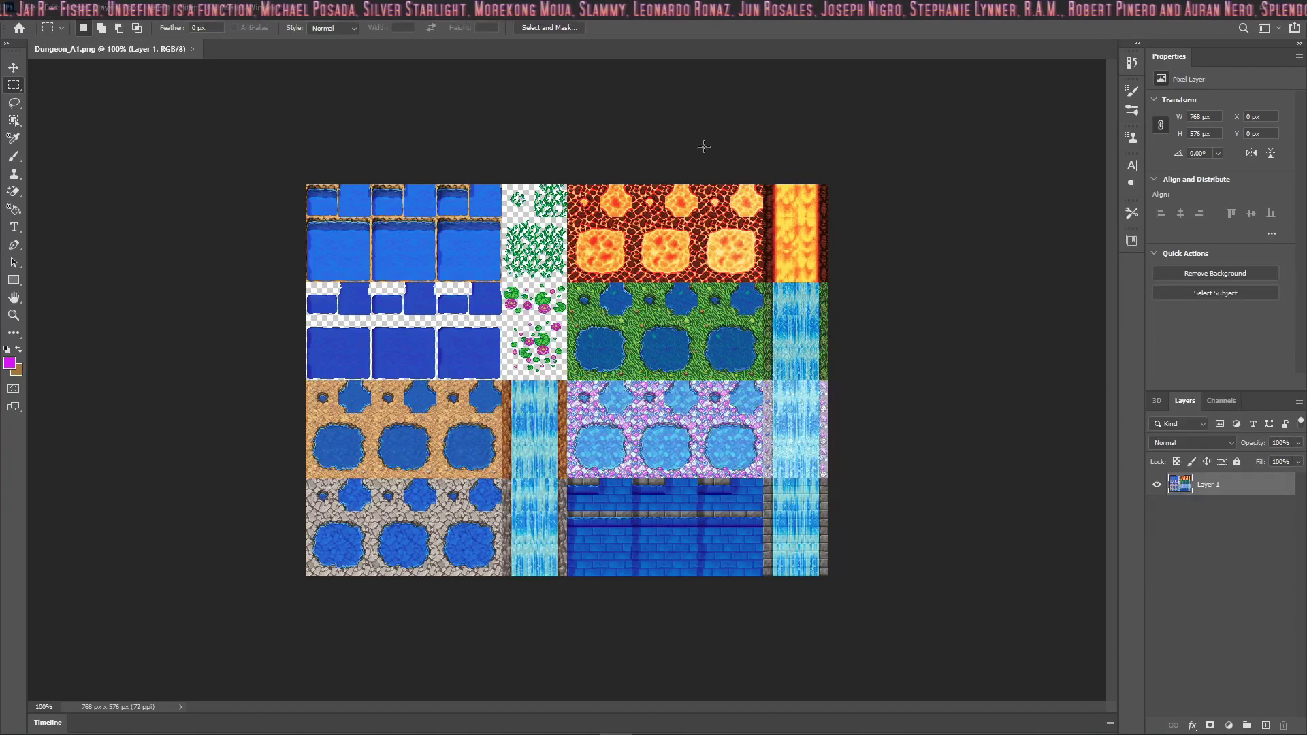
Bring up the RPG Maker MZ help page in Chrome and scroll down
mouse_move(605, 732)
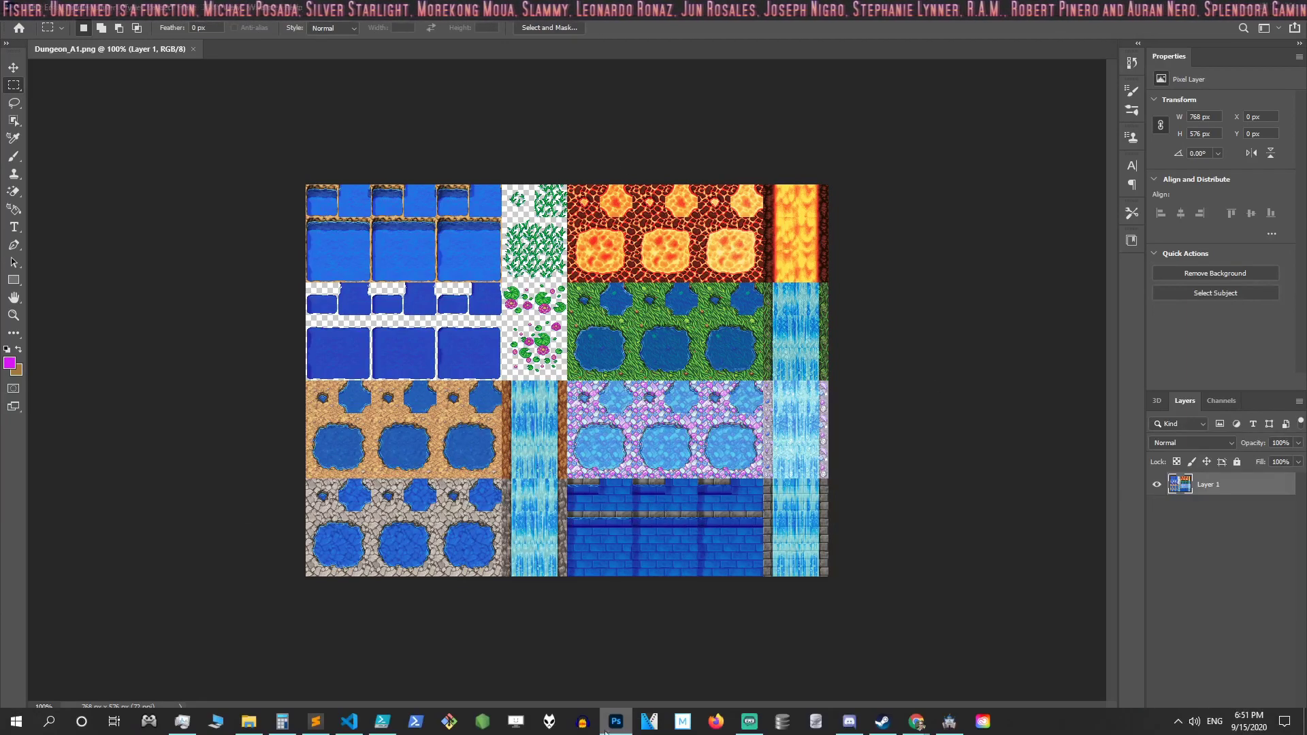
click(917, 722)
scroll(603, 314, down, 2)
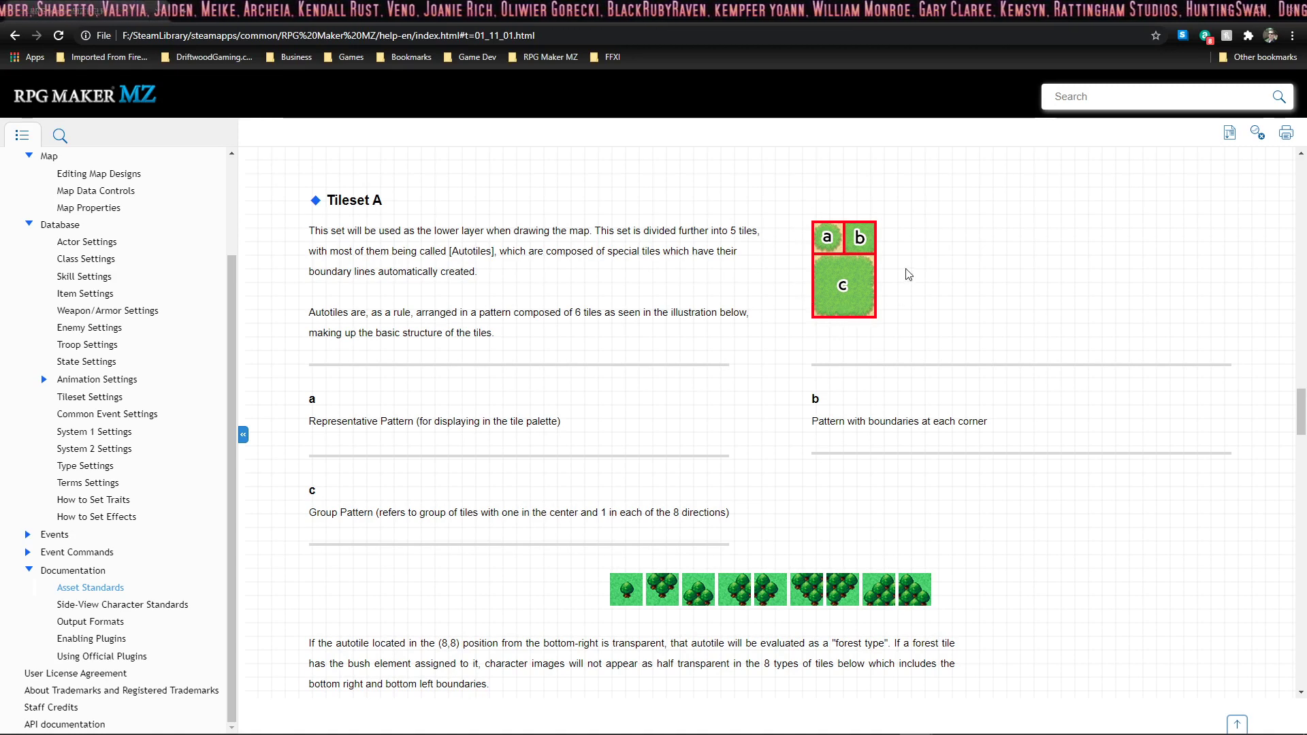
Scroll the Asset Standards help from Tileset A down to the A1 (Animations) section
scroll(906, 276, down, 8)
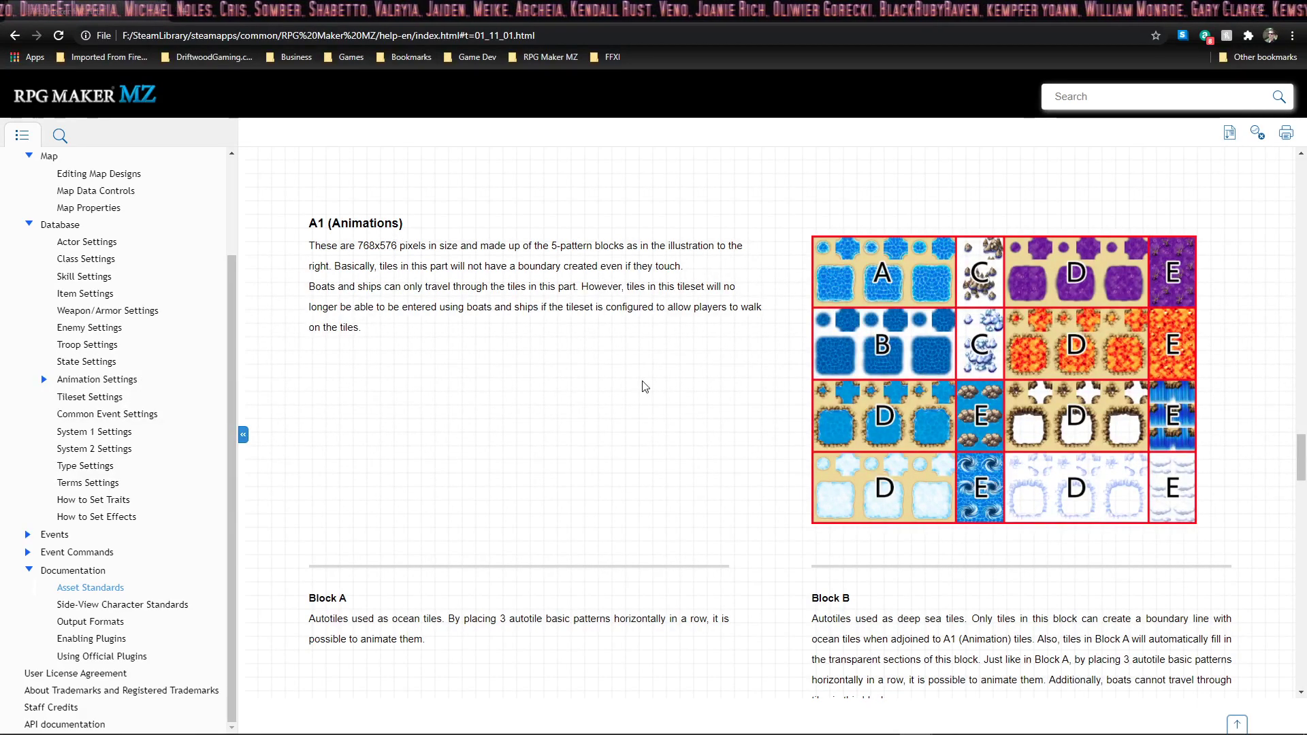
Compare the Overworld tileset's A2 (Ground) image with the help's A2 (Ground) section
key(alt+Tab)
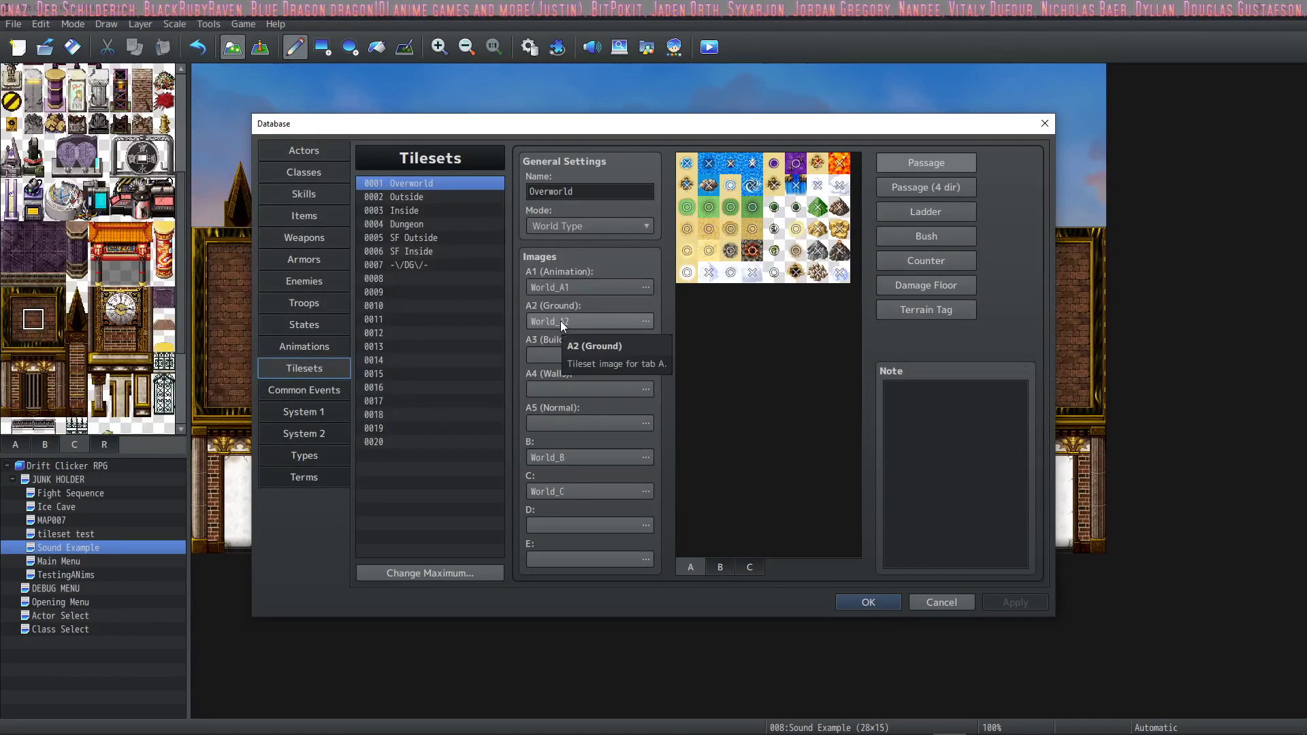
click(650, 723)
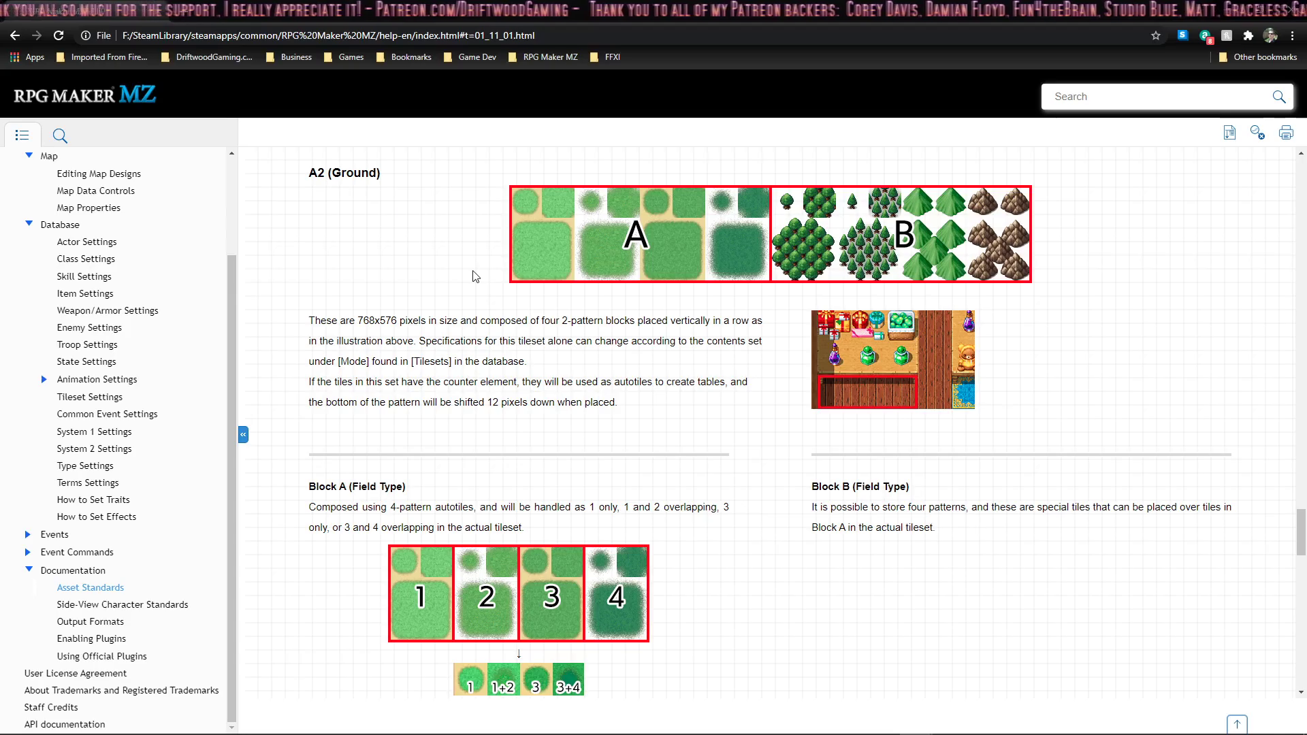
click(950, 728)
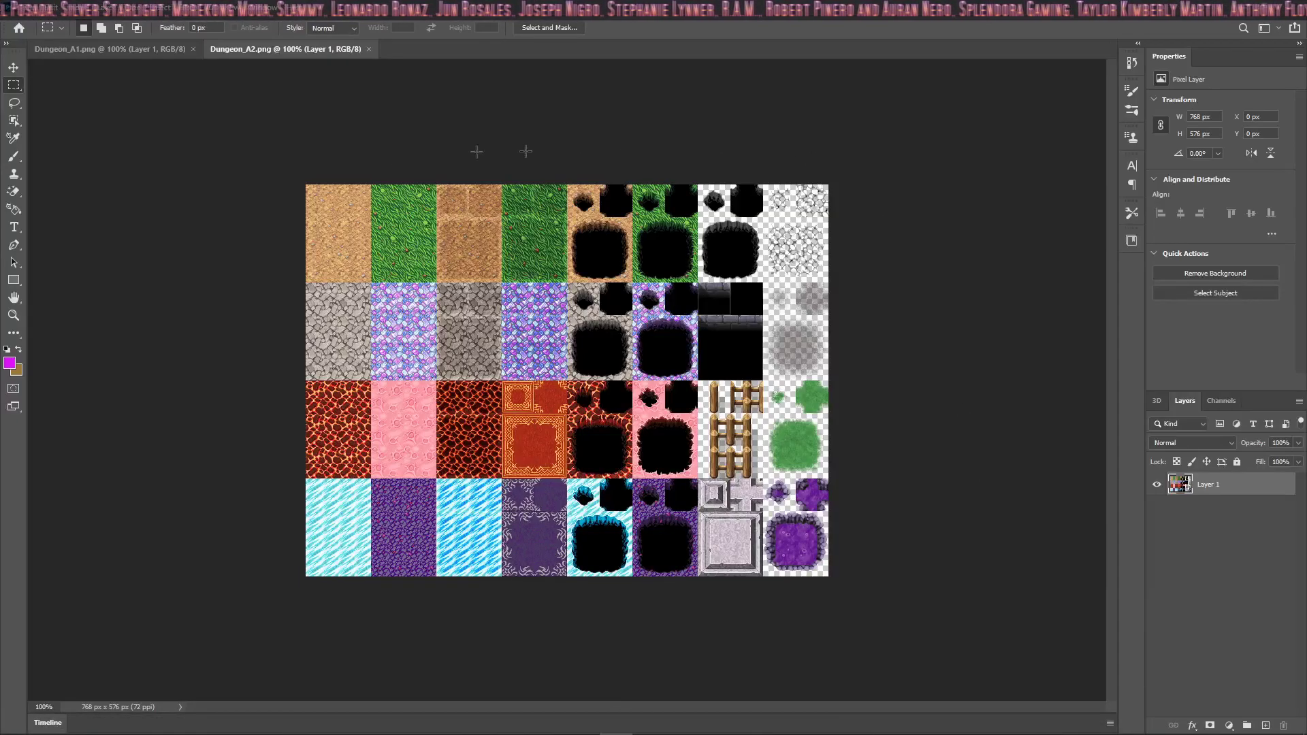
Bring the Chrome RPG Maker MZ help window back in front of Photoshop
mouse_move(974, 732)
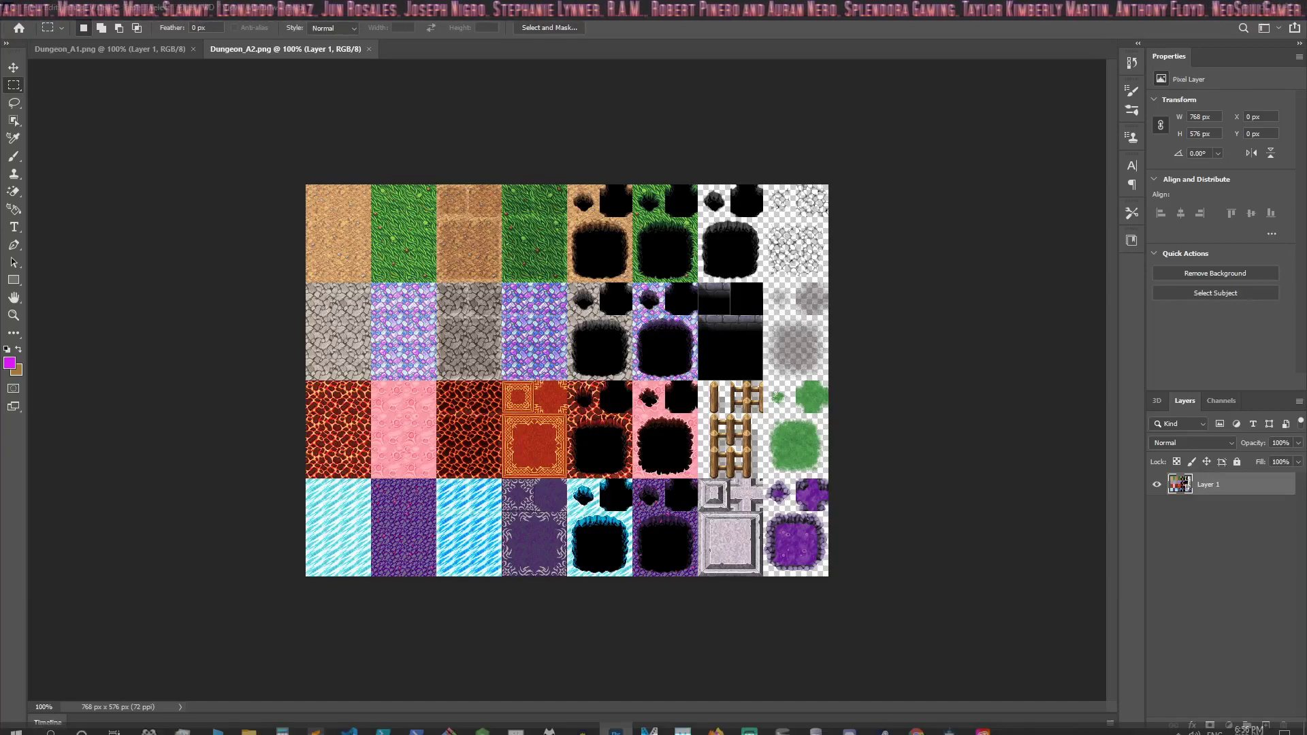
mouse_move(917, 722)
click(997, 657)
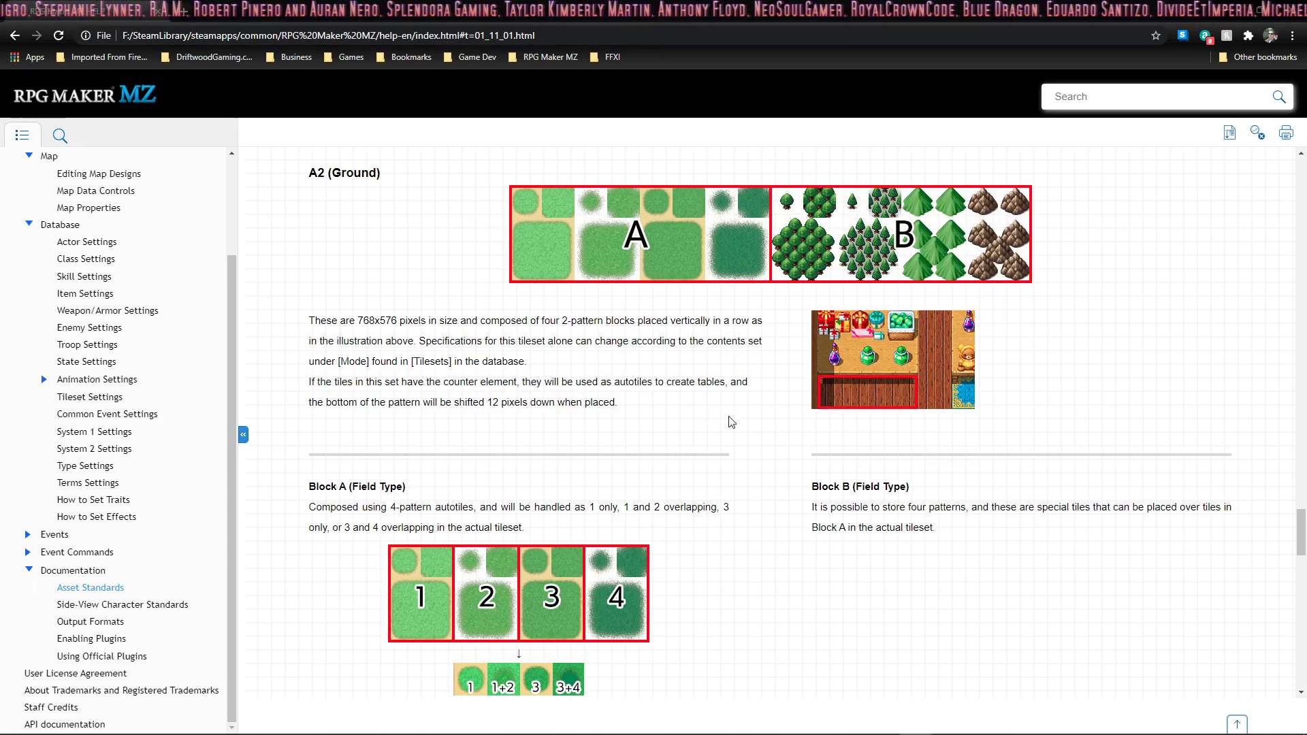
Read the A2 (Ground) Block A and B sections, then return to the MAP007 editor
scroll(731, 422, down, 1)
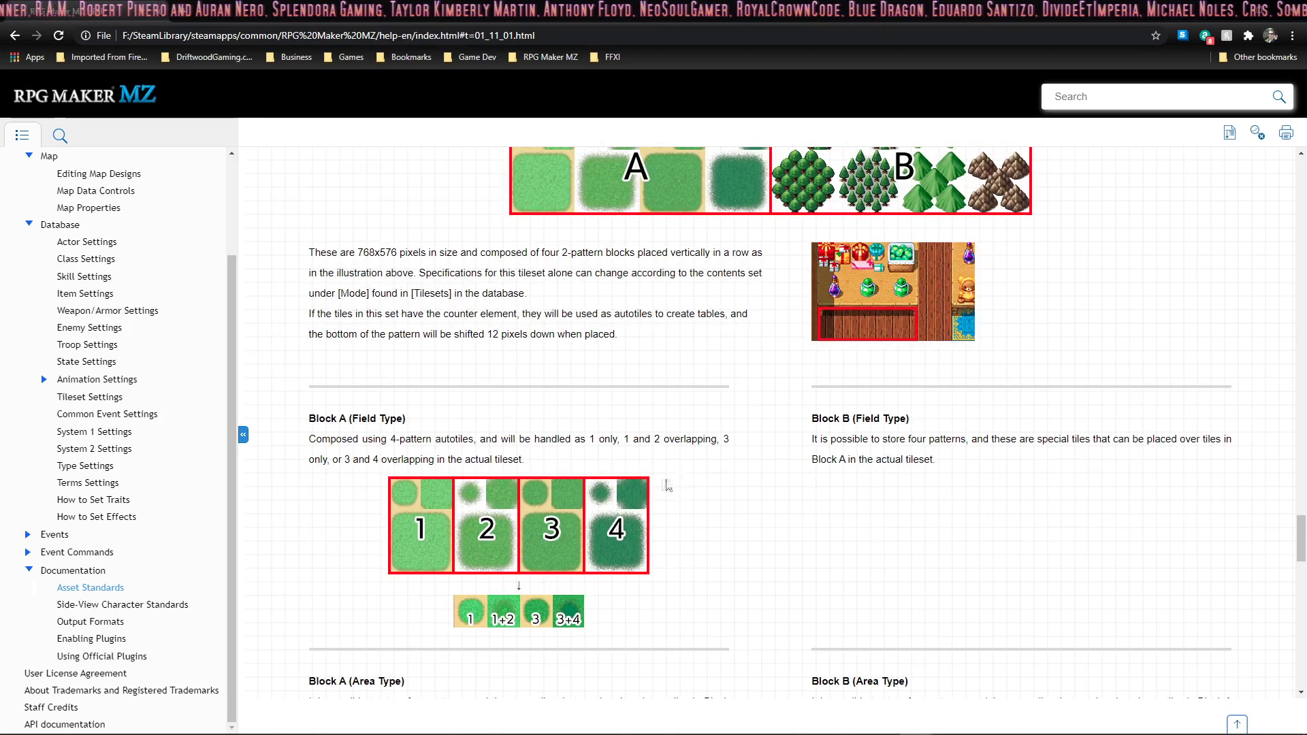
scroll(705, 488, up, 1)
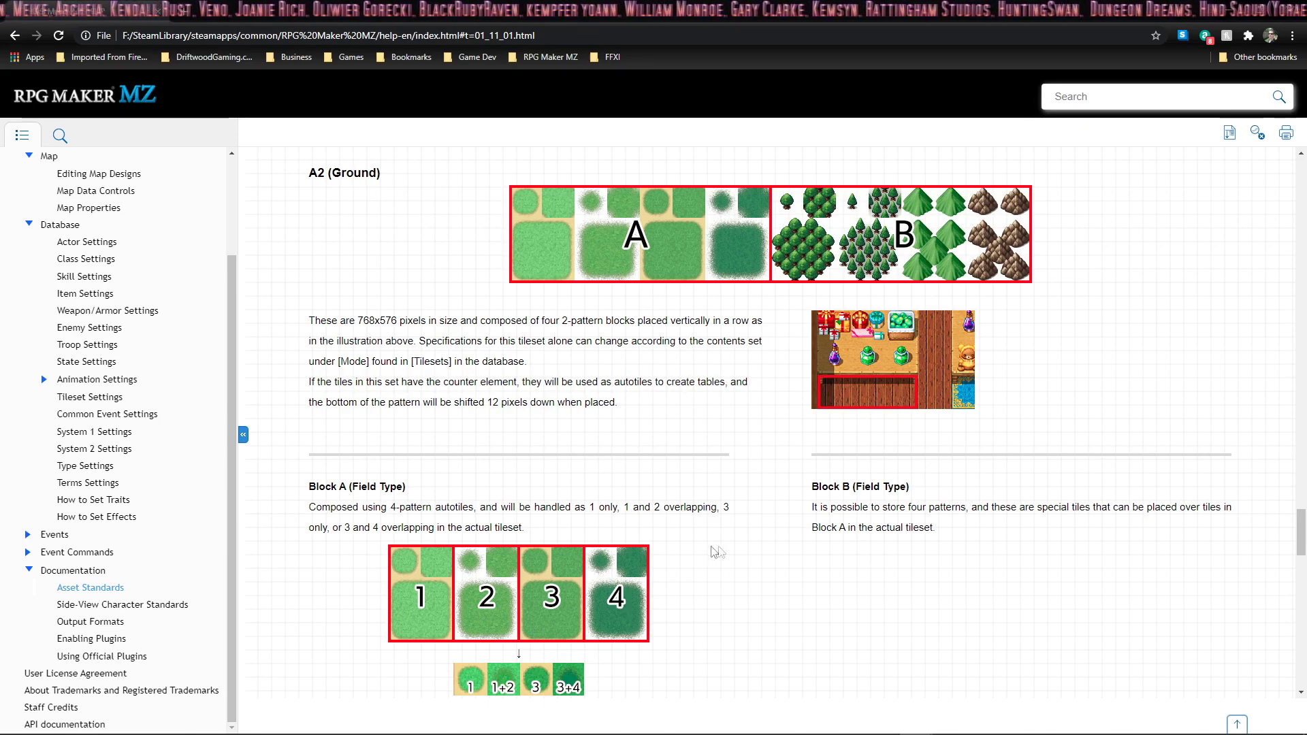
scroll(715, 551, down, 3)
scroll(734, 427, up, 3)
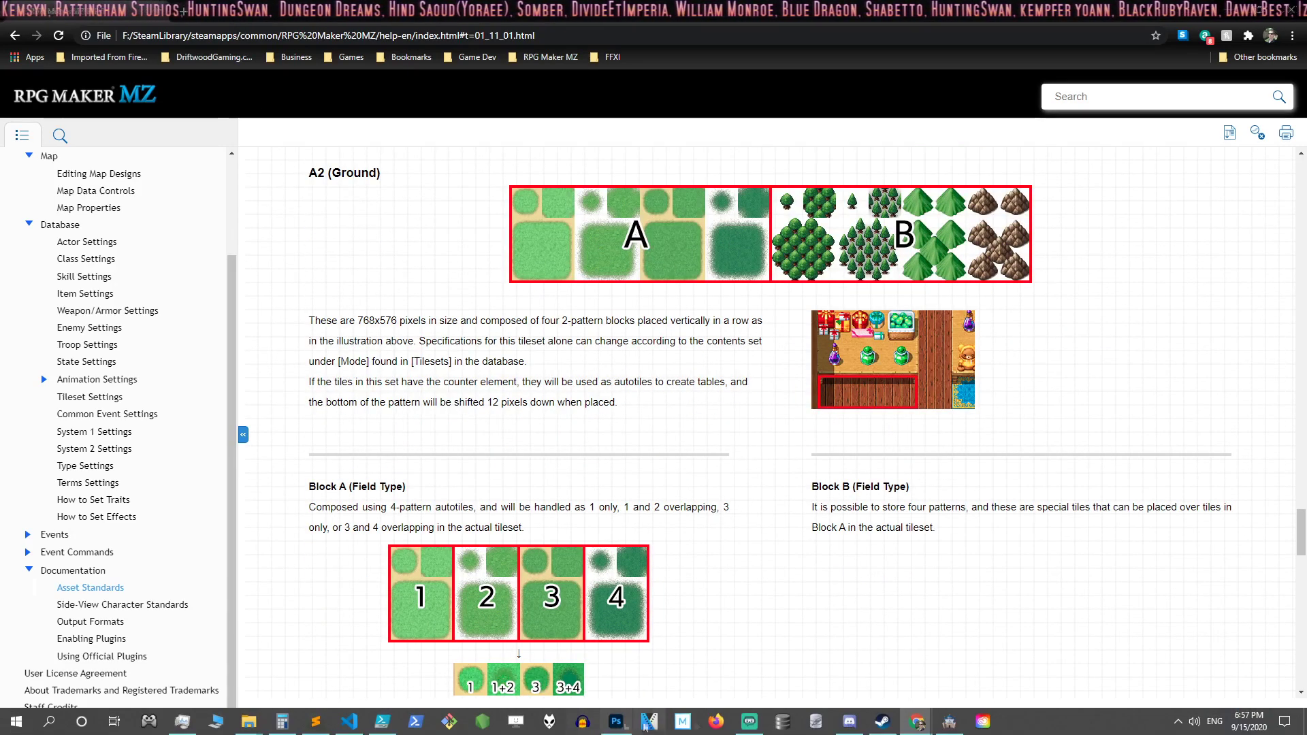
key(alt+Tab)
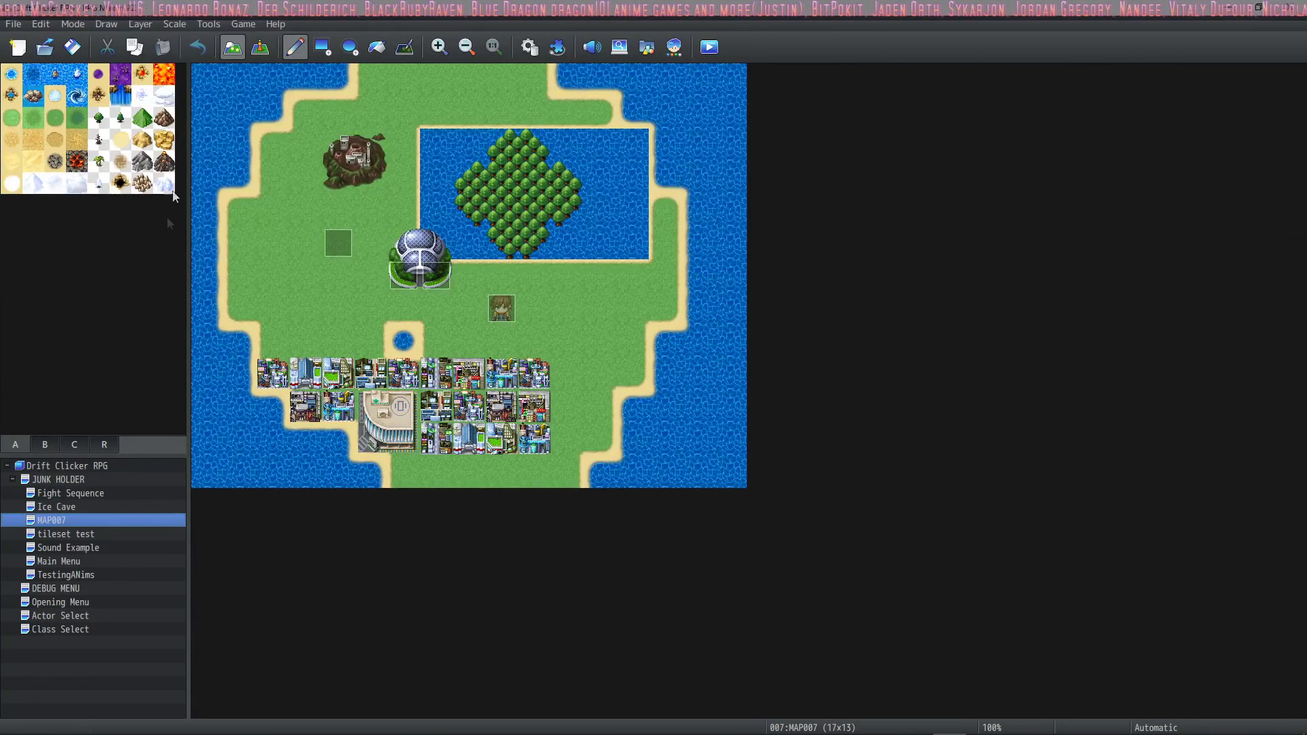
Paint grass over the left coast's sand and above the lake, with a darker band near the bottom
click(12, 120)
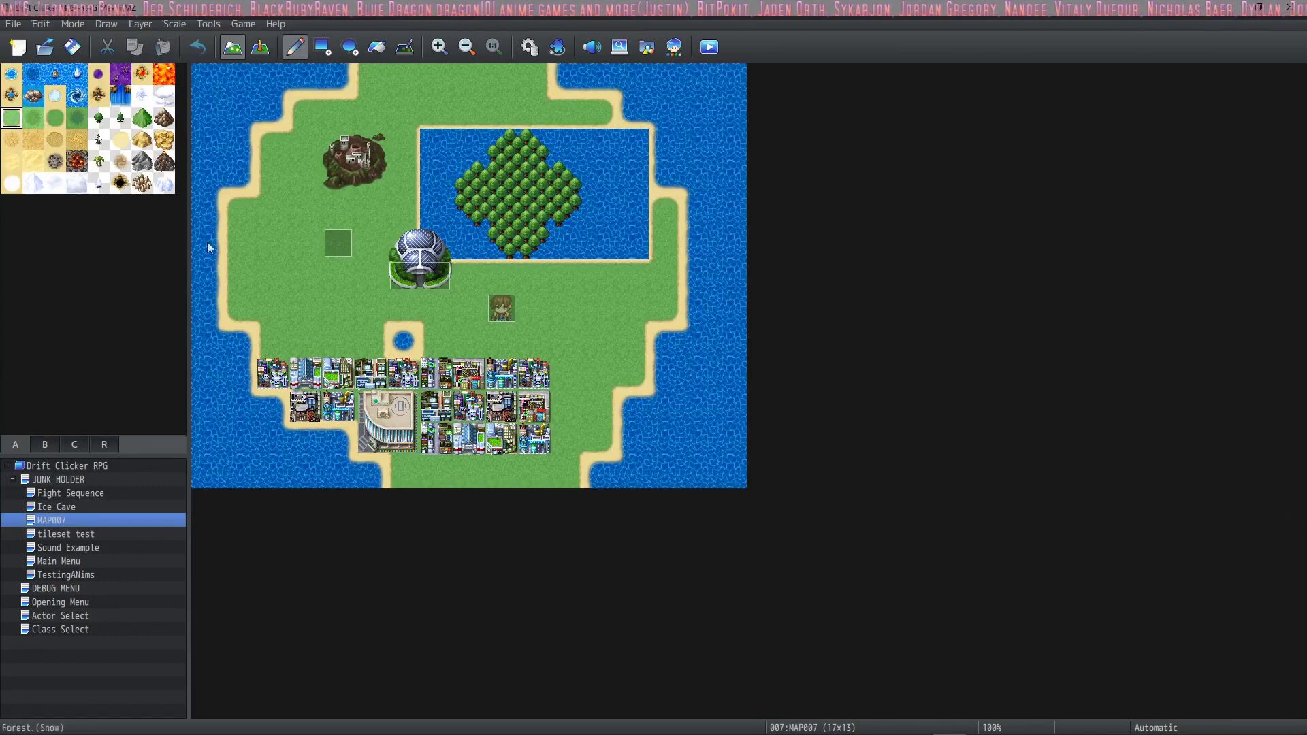
click(272, 308)
click(272, 275)
mouse_move(257, 271)
mouse_down()
mouse_move(239, 300)
mouse_move(239, 204)
mouse_up()
click(33, 118)
mouse_move(341, 271)
mouse_down()
mouse_move(306, 301)
mouse_move(356, 302)
mouse_move(329, 314)
mouse_move(311, 313)
mouse_move(305, 258)
mouse_move(272, 281)
mouse_up()
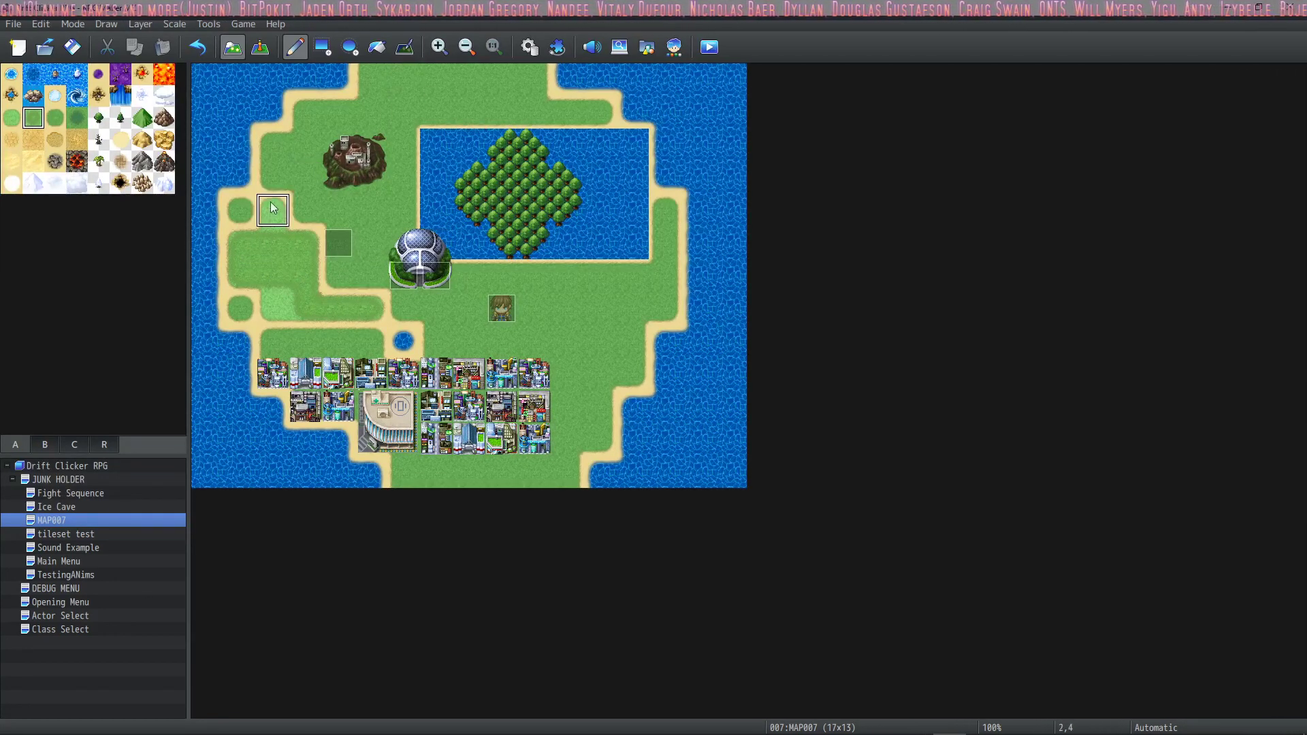
drag(436, 81, 523, 93)
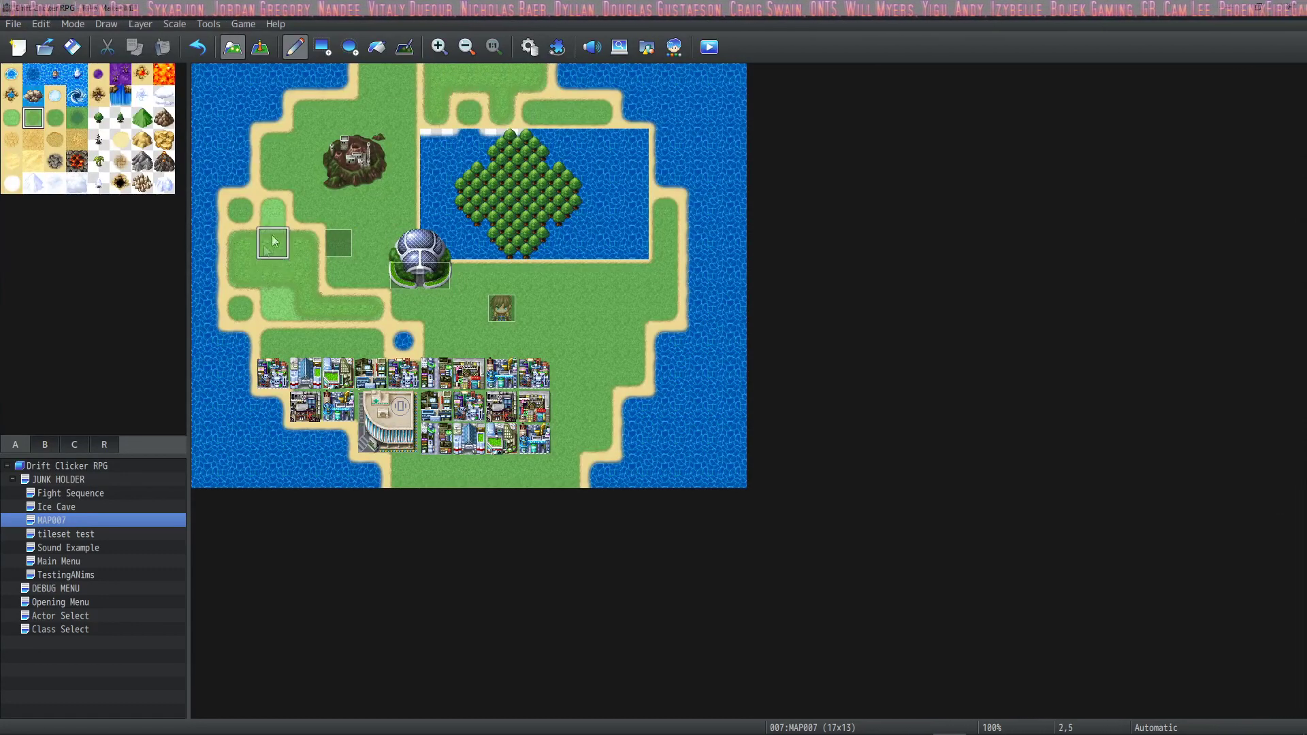
Grass over the area below the lake and add a darker grass patch lower-right
click(56, 117)
click(598, 286)
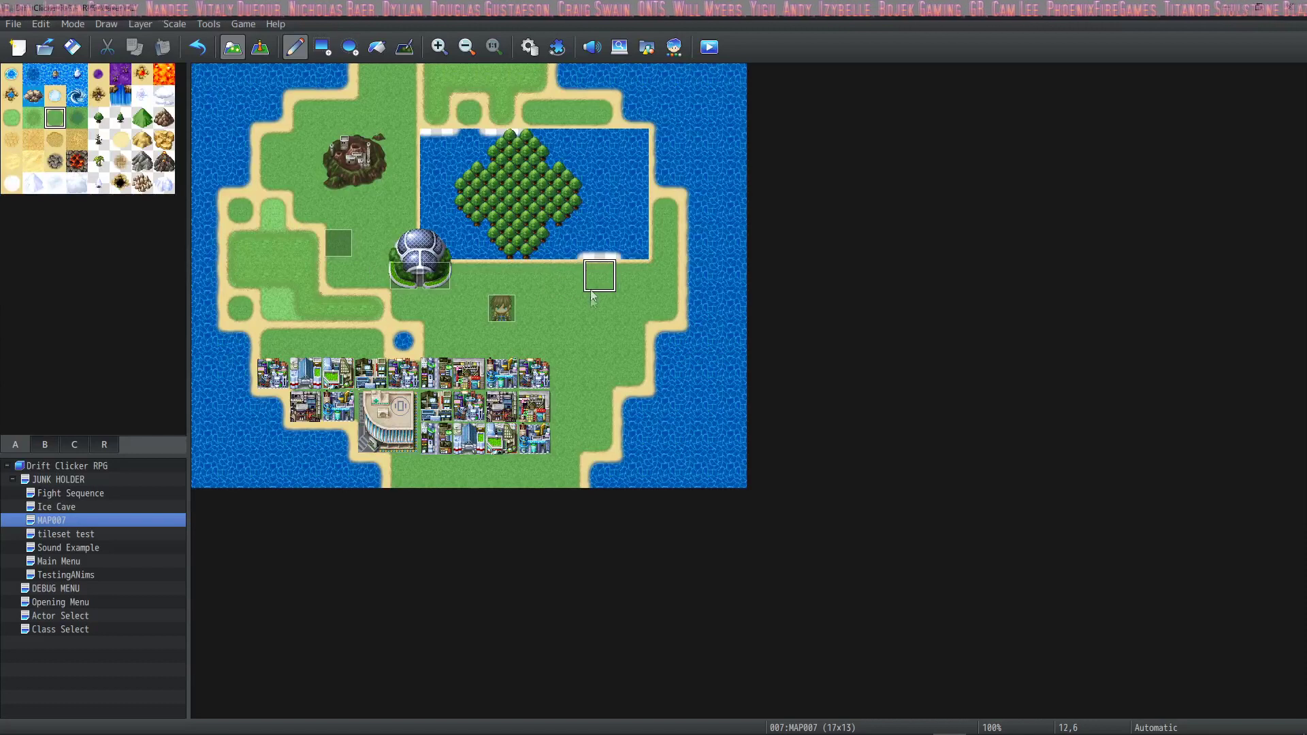
click(632, 334)
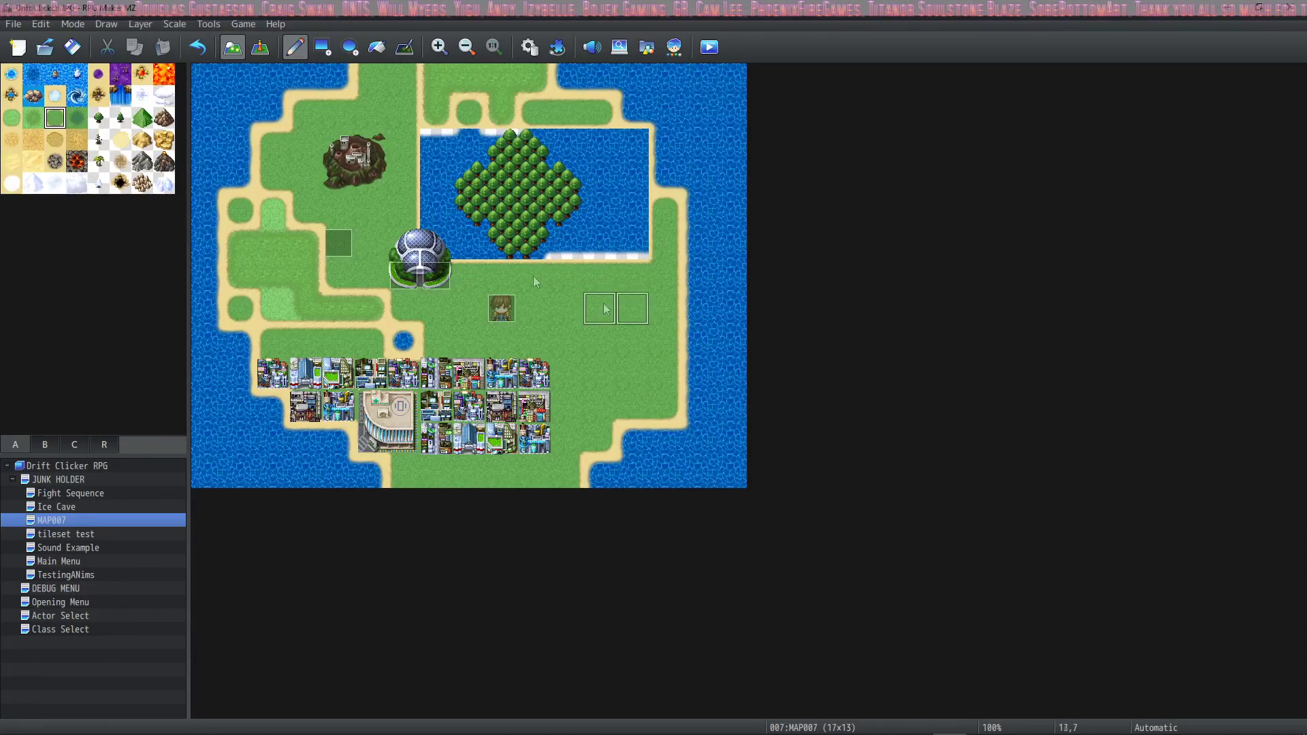
click(80, 123)
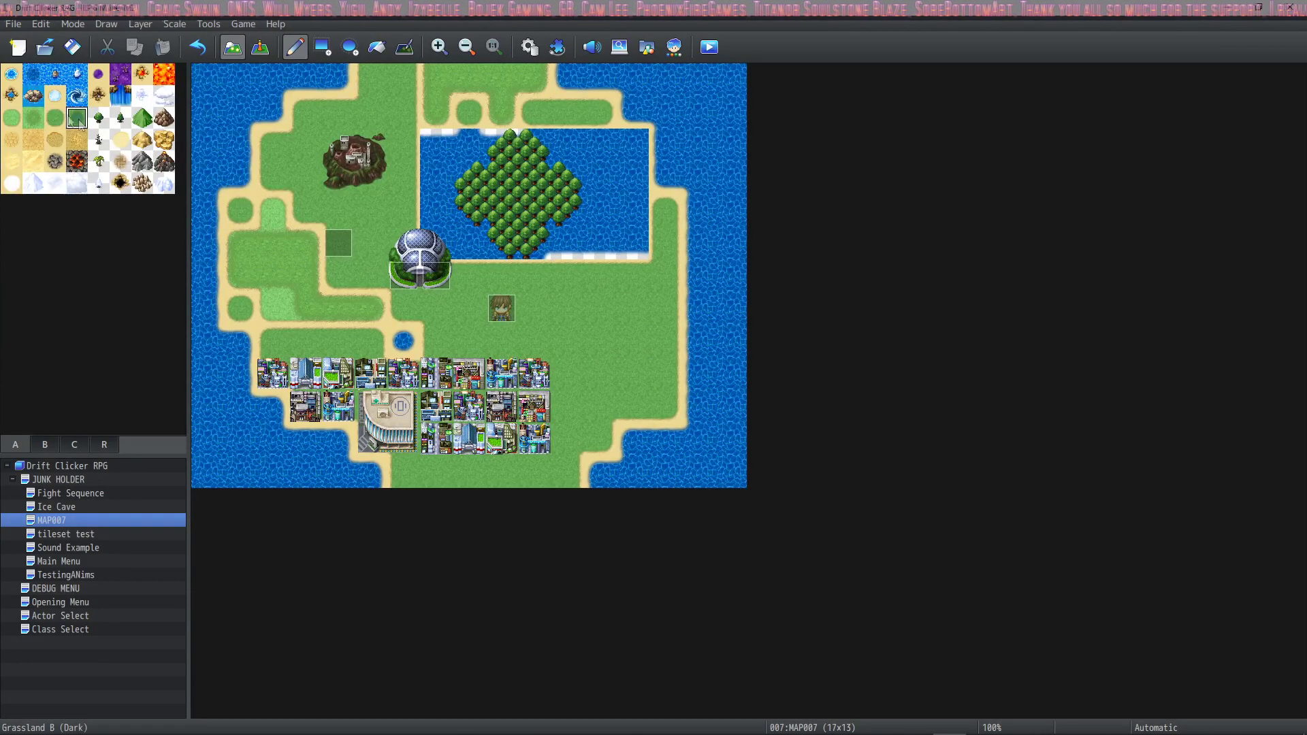
mouse_move(644, 295)
mouse_down()
mouse_move(625, 378)
mouse_move(663, 370)
mouse_move(659, 305)
mouse_move(680, 284)
mouse_move(660, 352)
mouse_move(576, 330)
mouse_move(636, 345)
mouse_move(594, 354)
mouse_move(633, 370)
mouse_up()
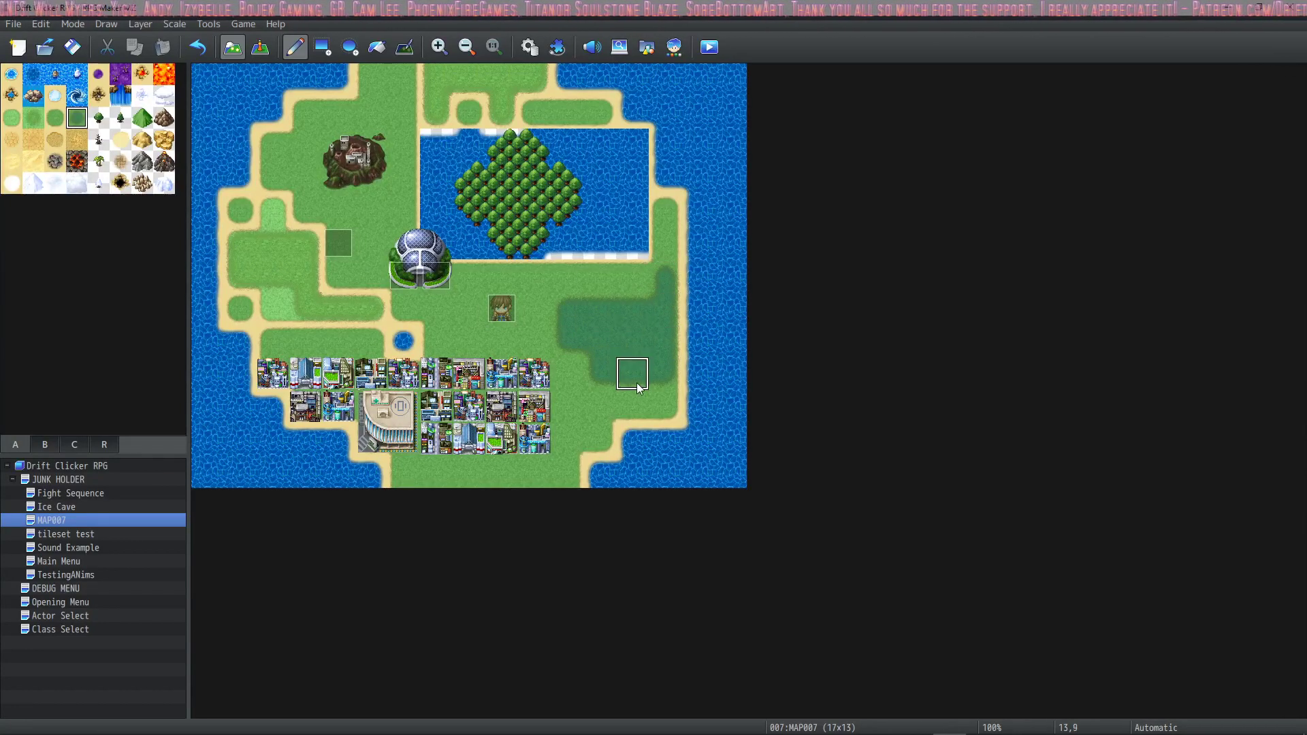
drag(634, 370, 617, 409)
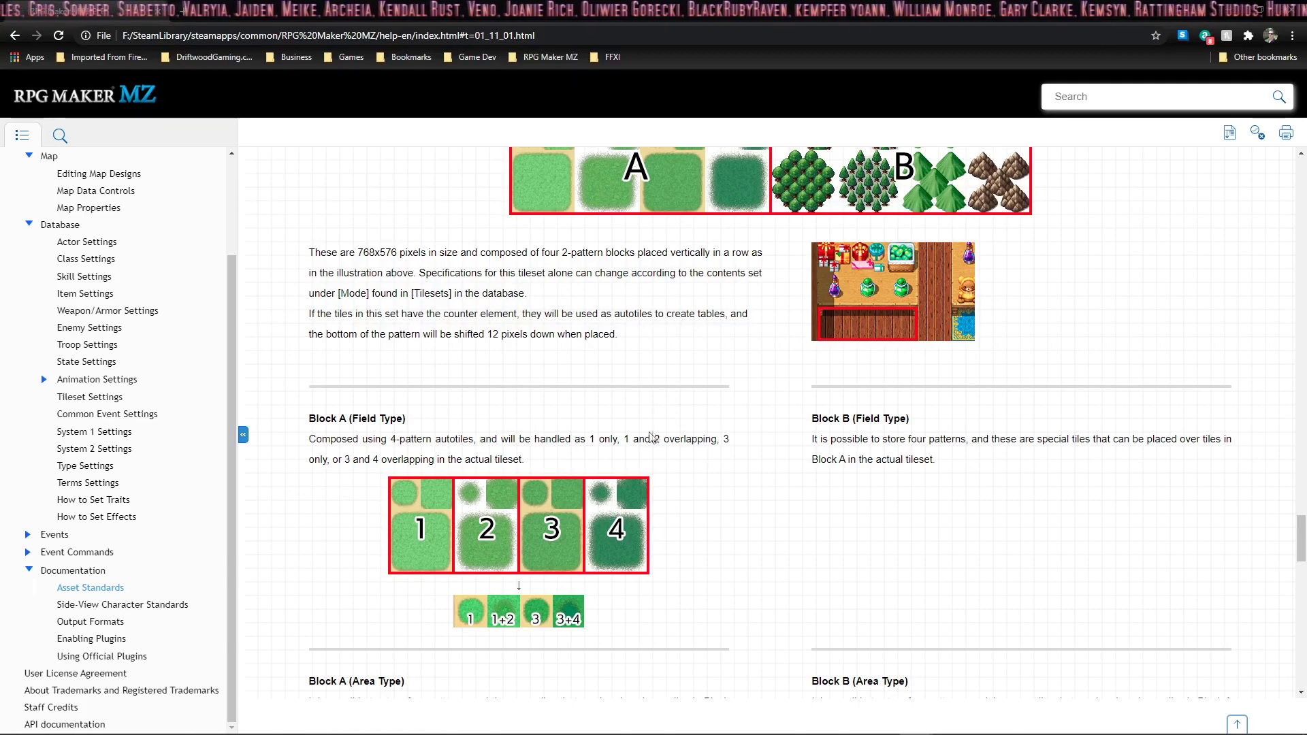
key(alt+Tab)
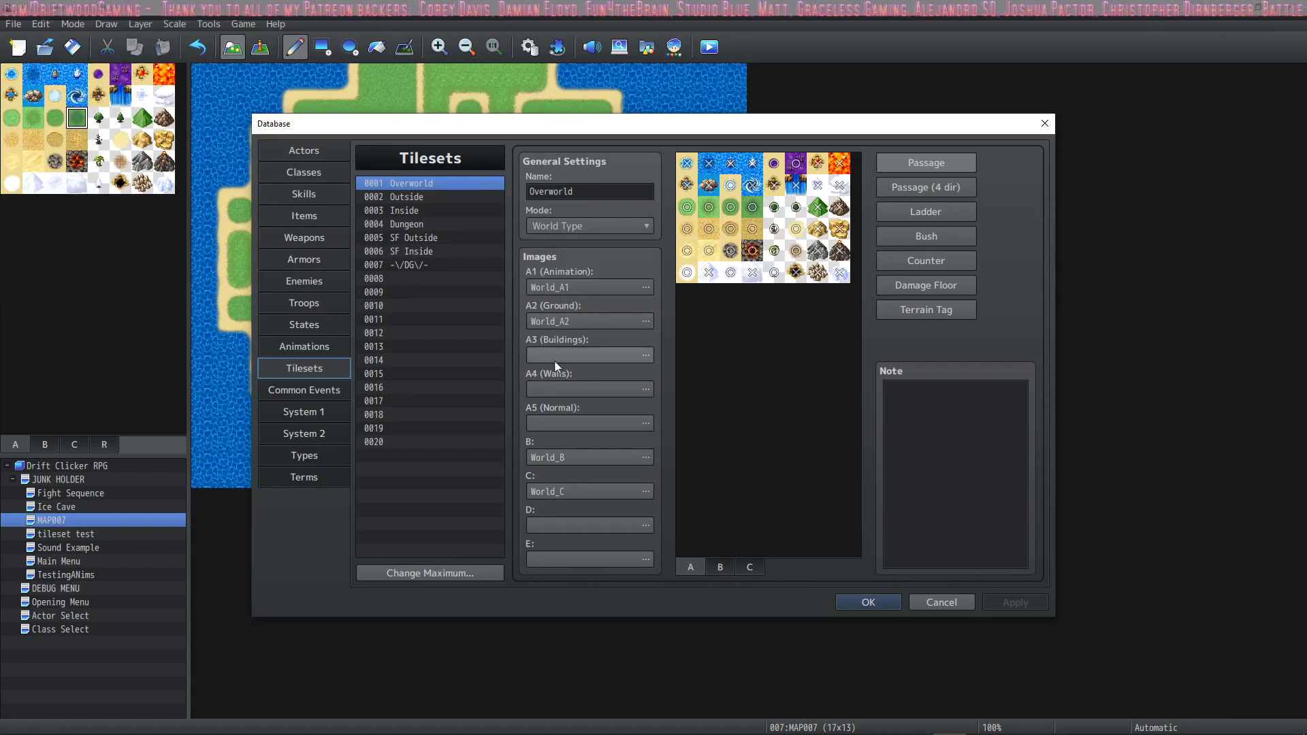
Select the 0002 Outside tileset to see its image list
click(422, 197)
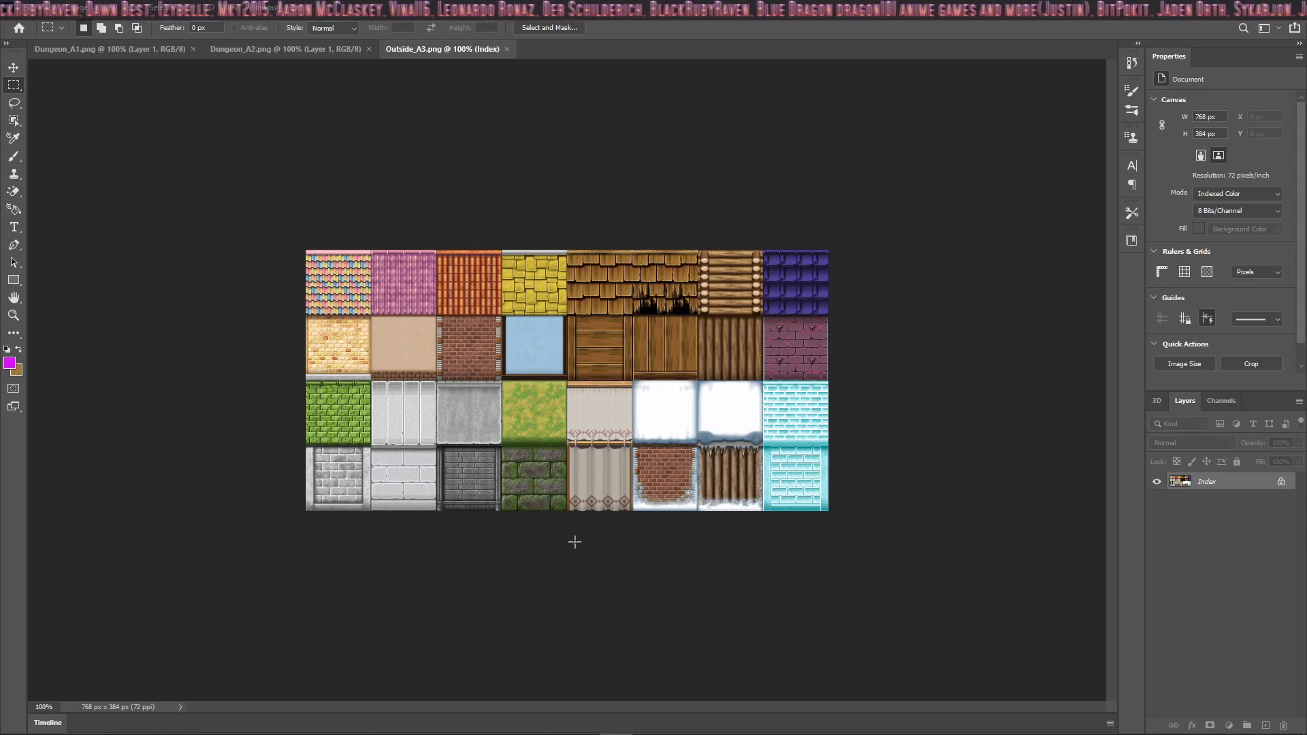
Return to the Chrome help and scroll to the A4 (Walls) section
mouse_move(945, 723)
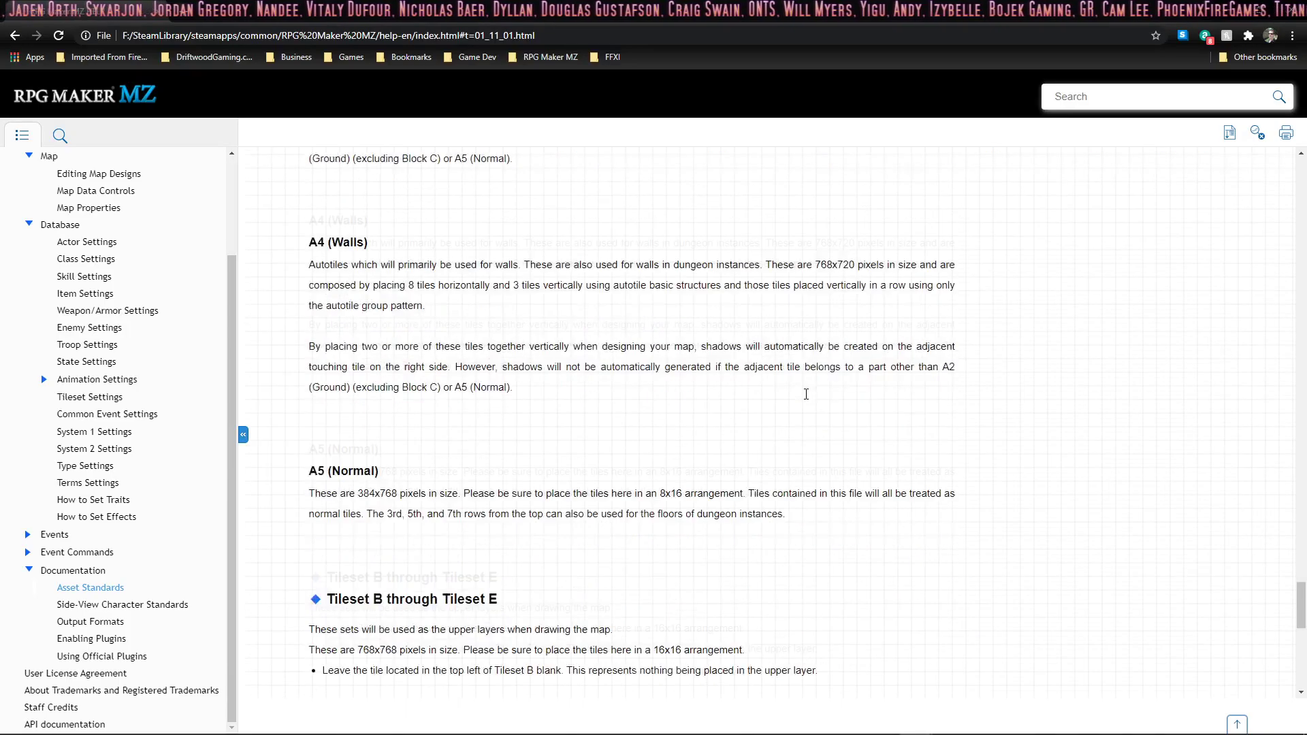
scroll(790, 388, down, 1)
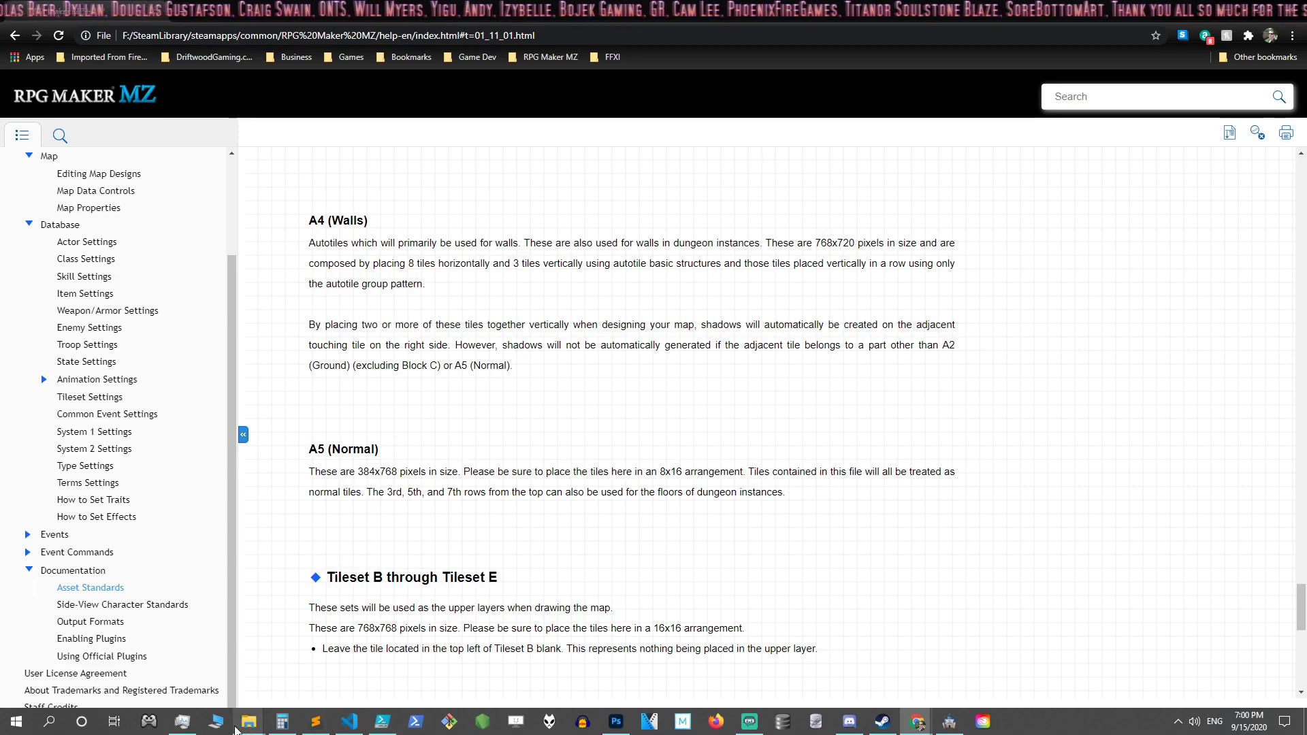
Open Outside_A4.png from the tileset folder in Photoshop, then return to the Asset Standards help page
mouse_move(247, 727)
click(176, 659)
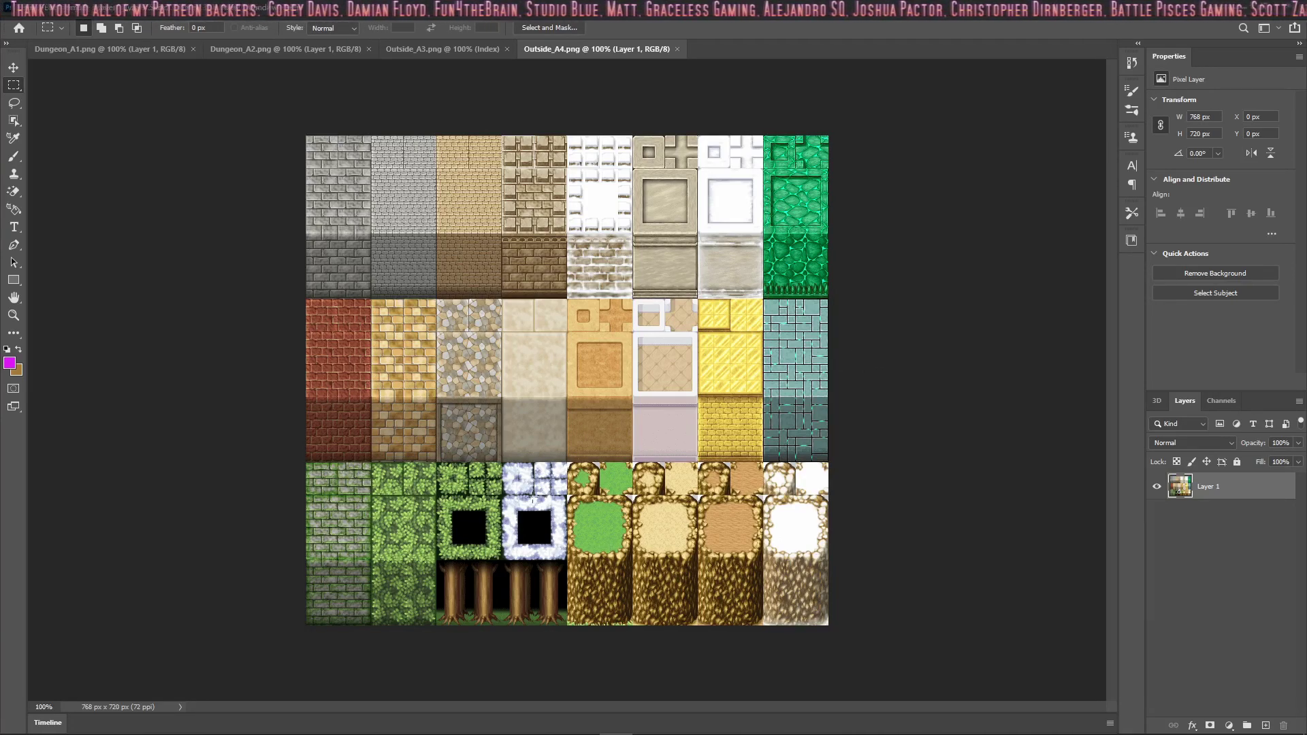
key(alt+Tab)
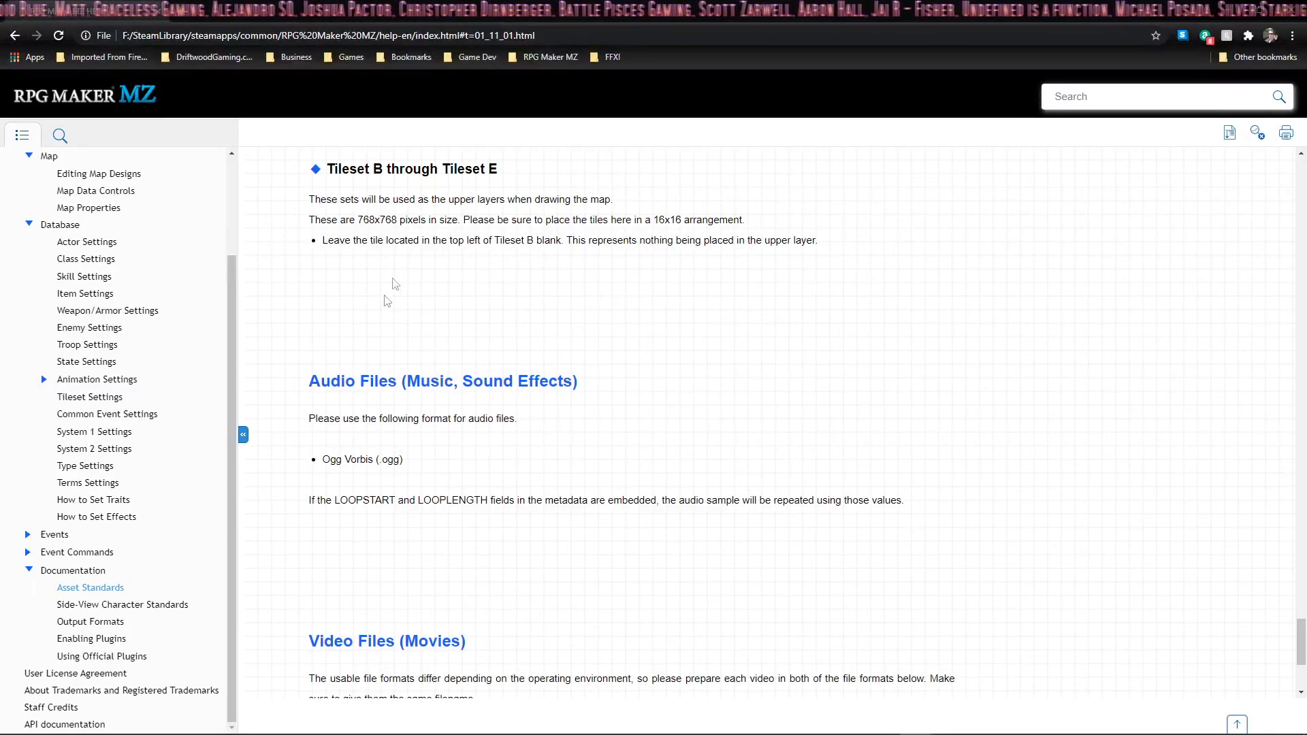
Scroll through the Asset Standards page to review the A1–A5 tileset size standards
scroll(671, 385, up, 7)
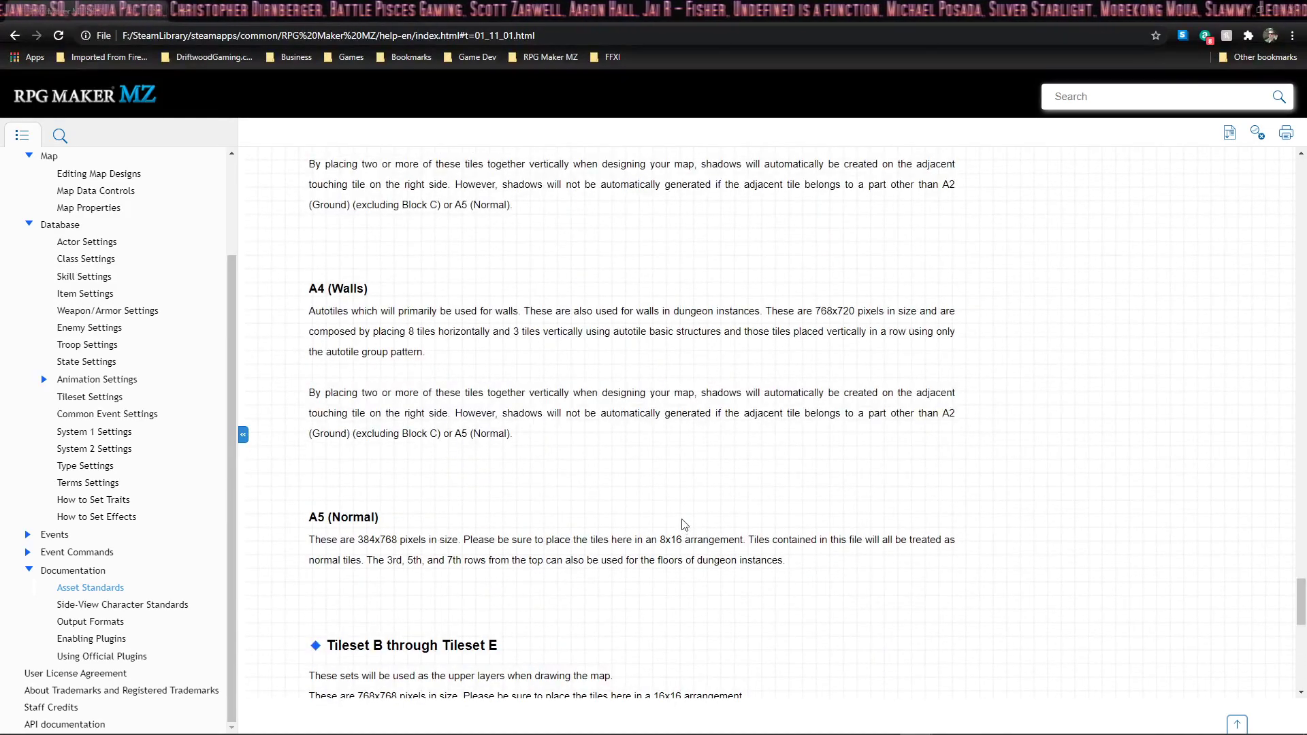
scroll(681, 522, up, 7)
scroll(682, 523, up, 5)
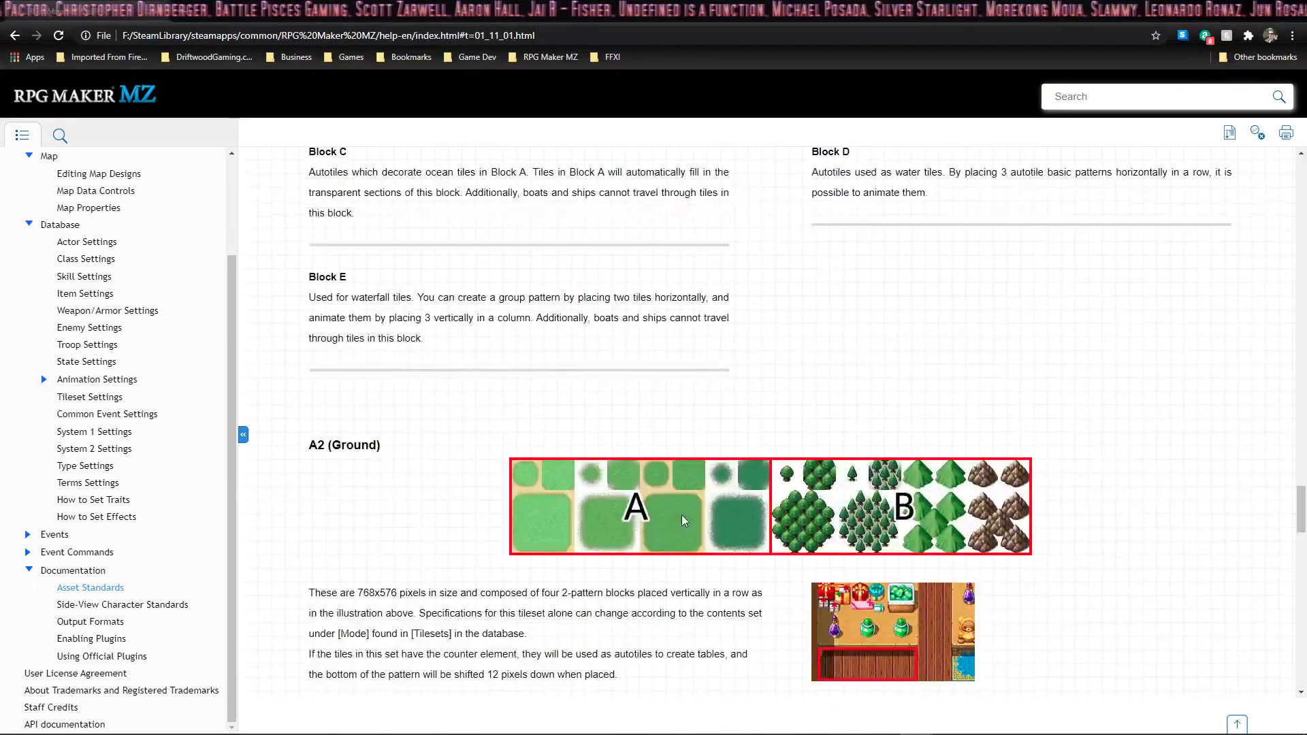
scroll(682, 519, up, 5)
scroll(684, 519, down, 10)
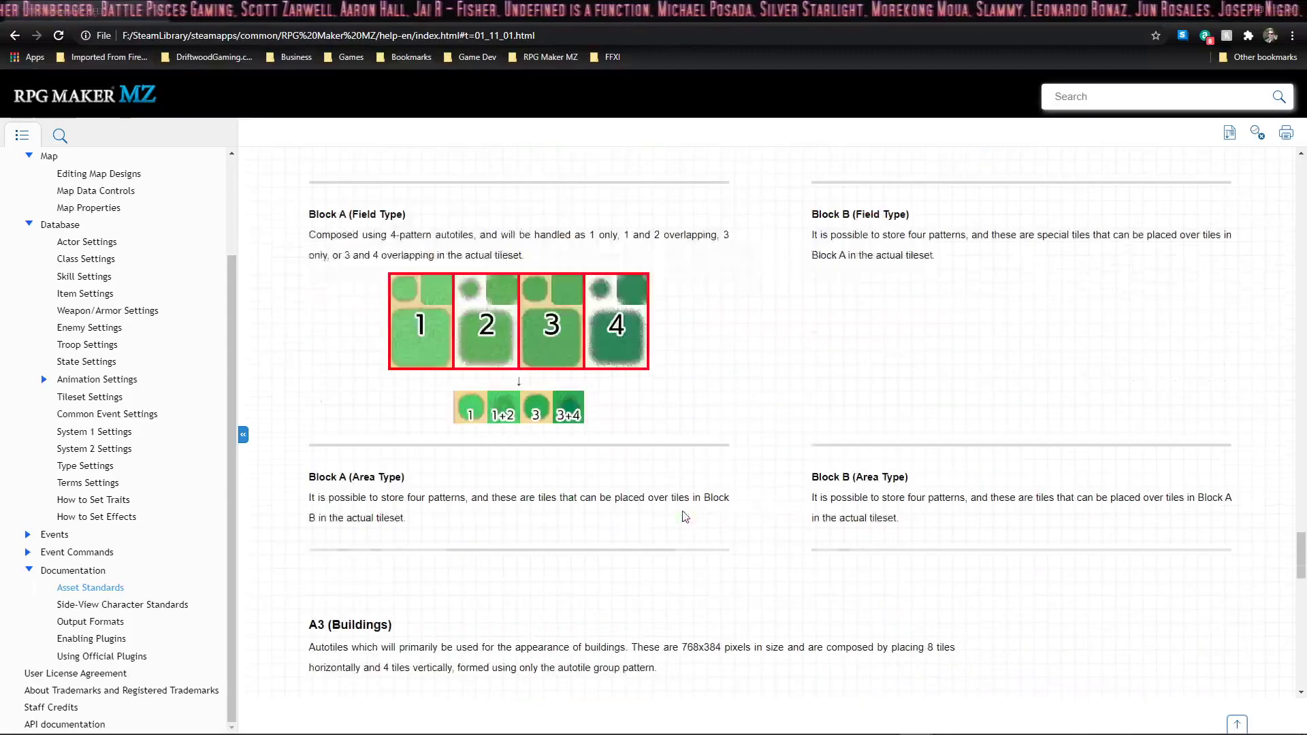
scroll(685, 517, down, 5)
scroll(685, 517, down, 2)
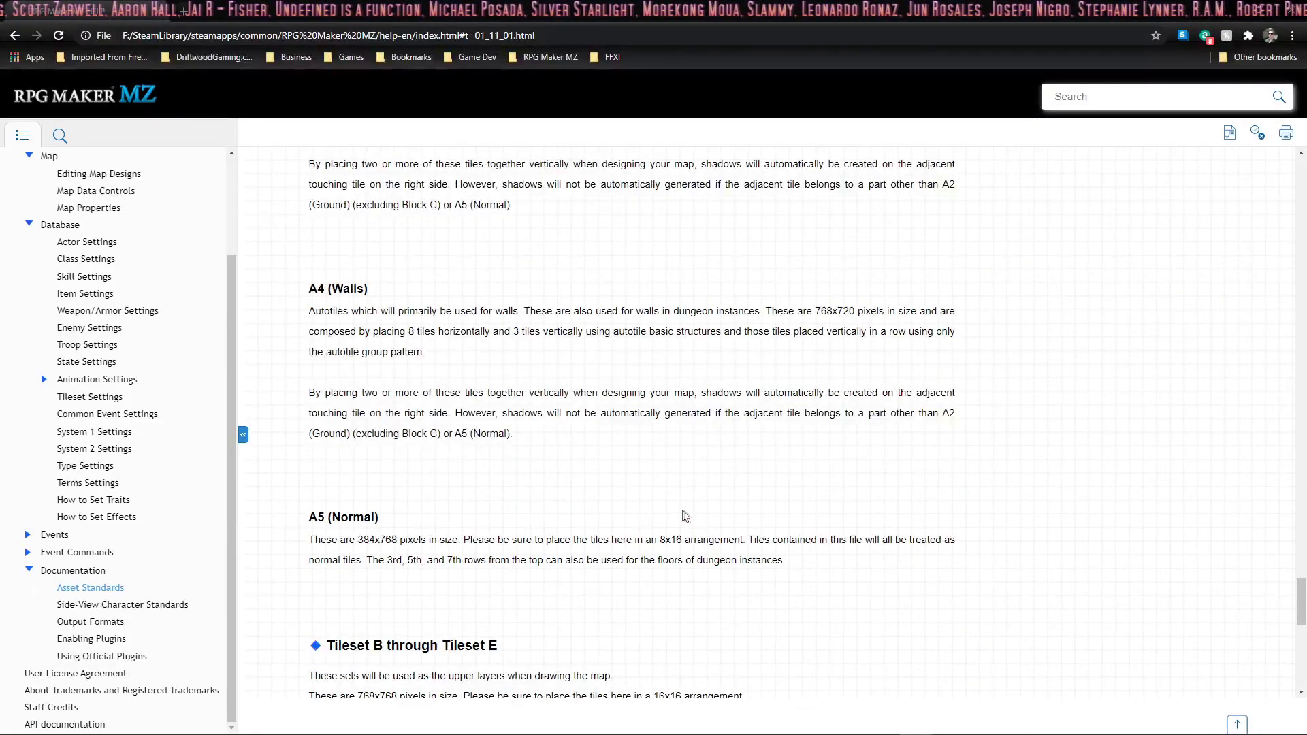
scroll(685, 517, down, 2)
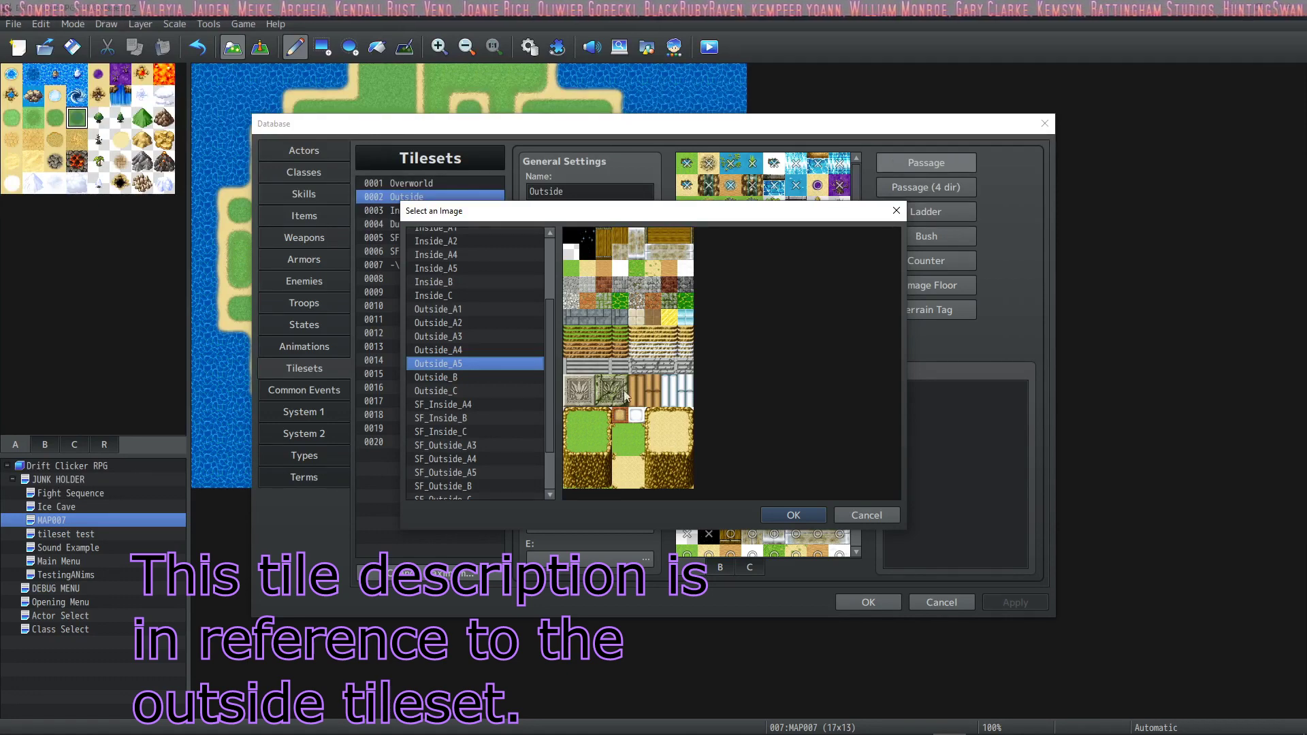
Keep Outside_A5 as the A5 image, view it in Photoshop, and keep Outside_B for B
click(804, 513)
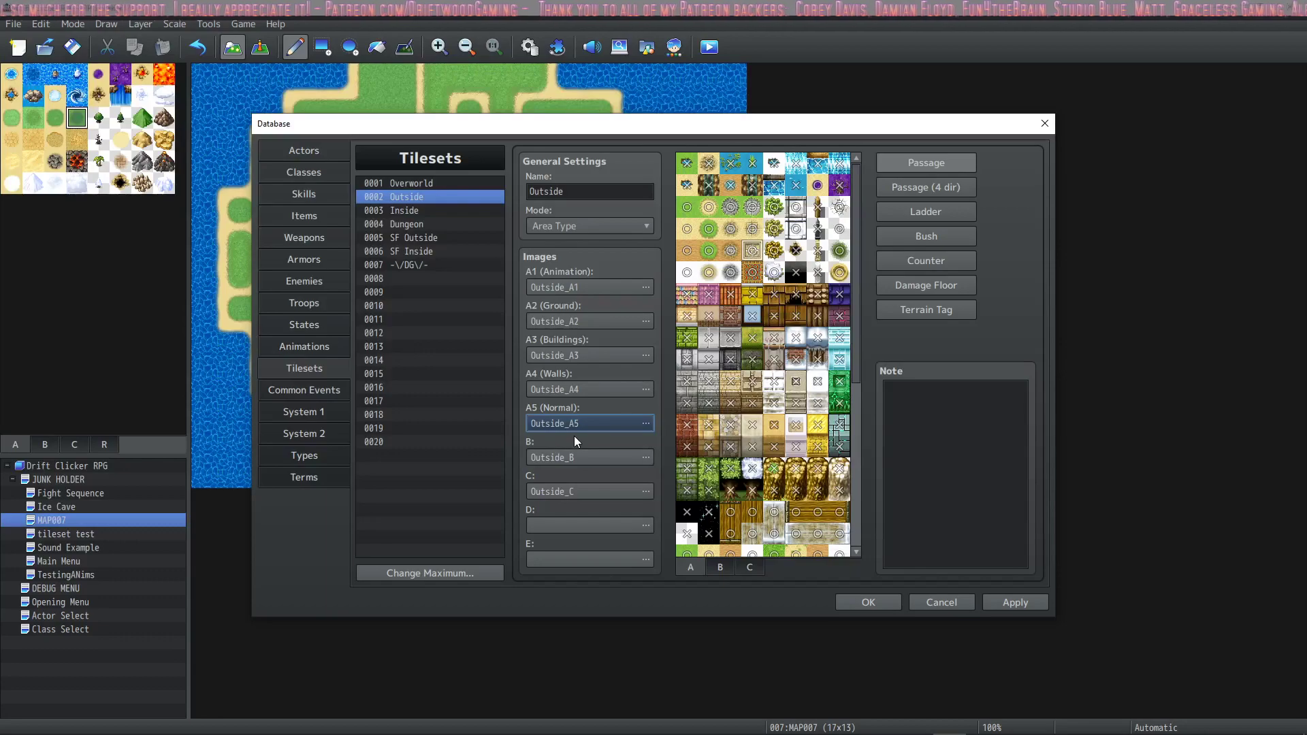
key(alt+Tab)
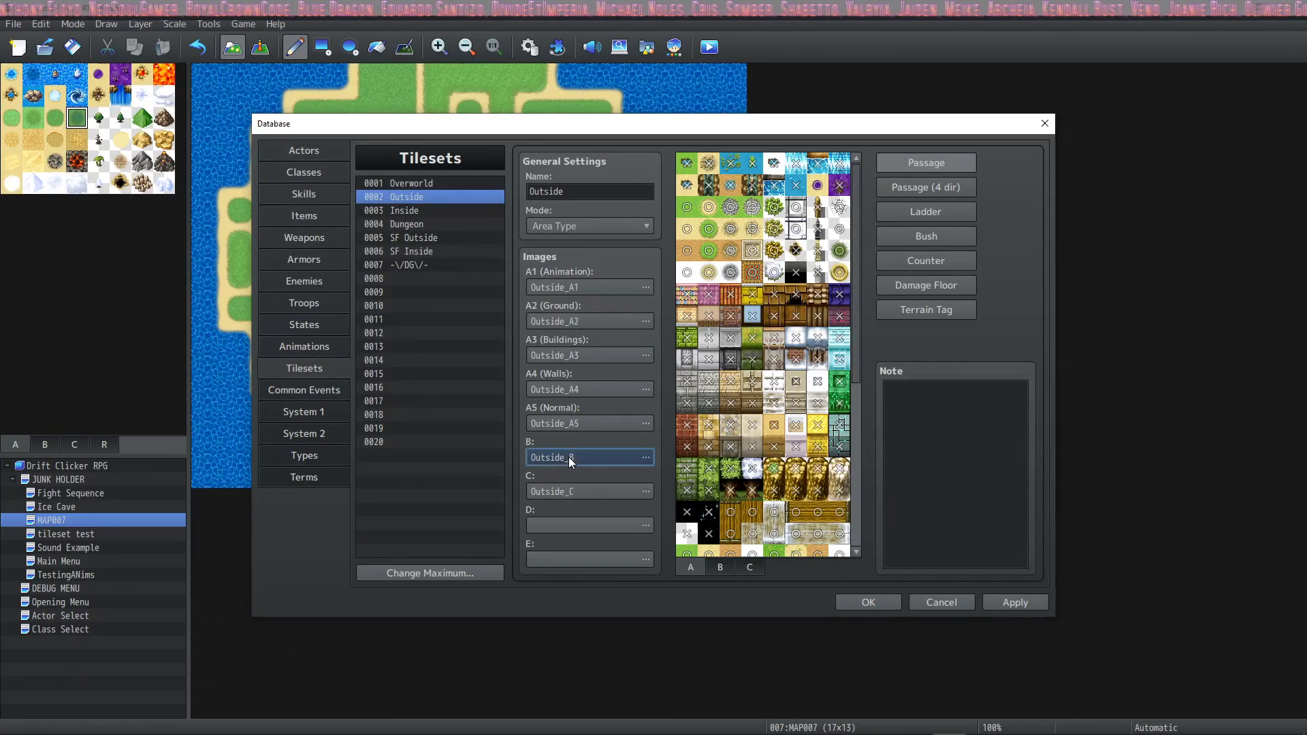
double_click(570, 455)
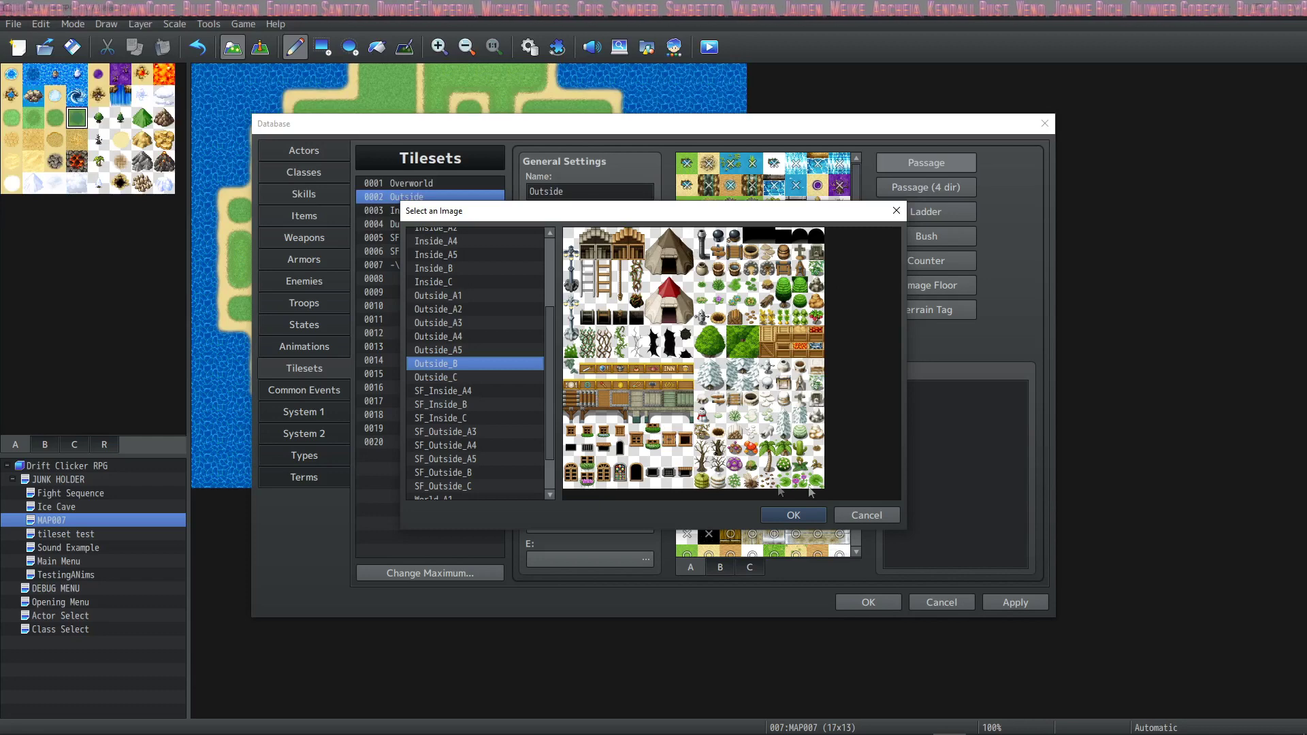
click(894, 515)
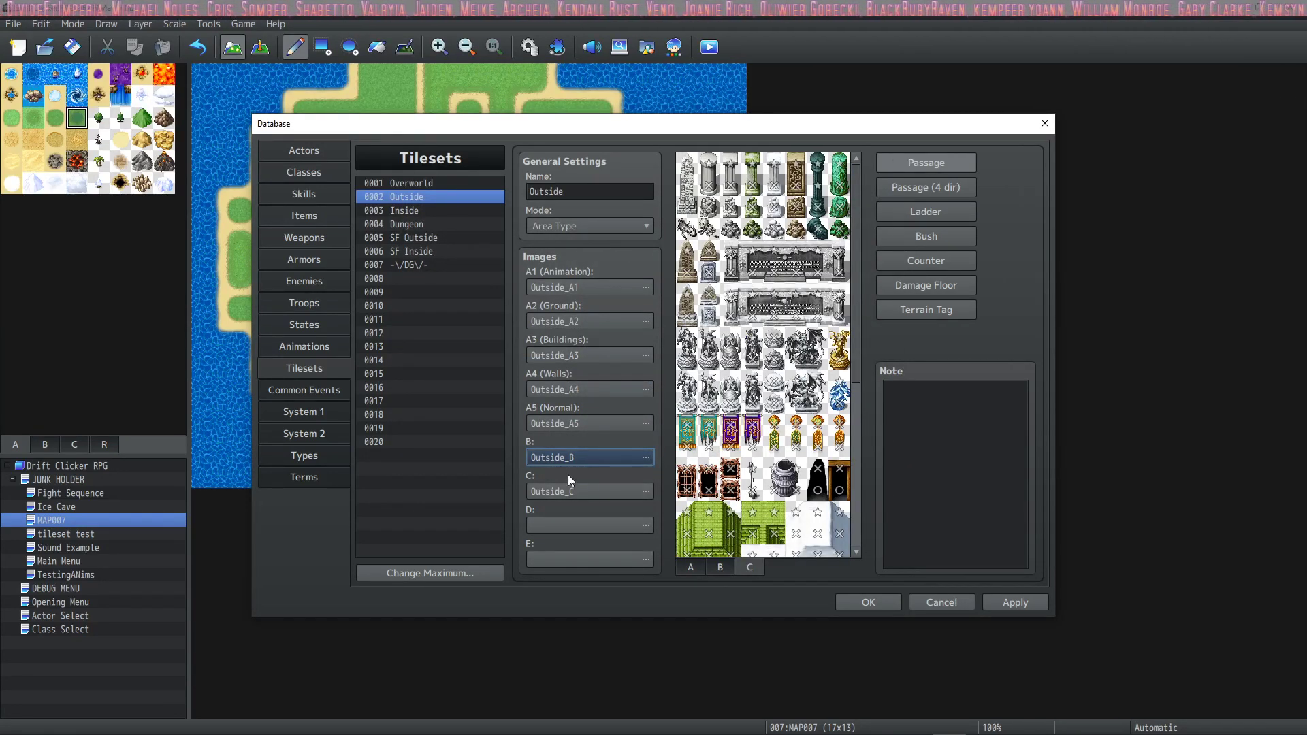
Compare Outside_B.png in Photoshop, then preview the Outside tileset's A, B and C sheets
scroll(776, 411, down, 5)
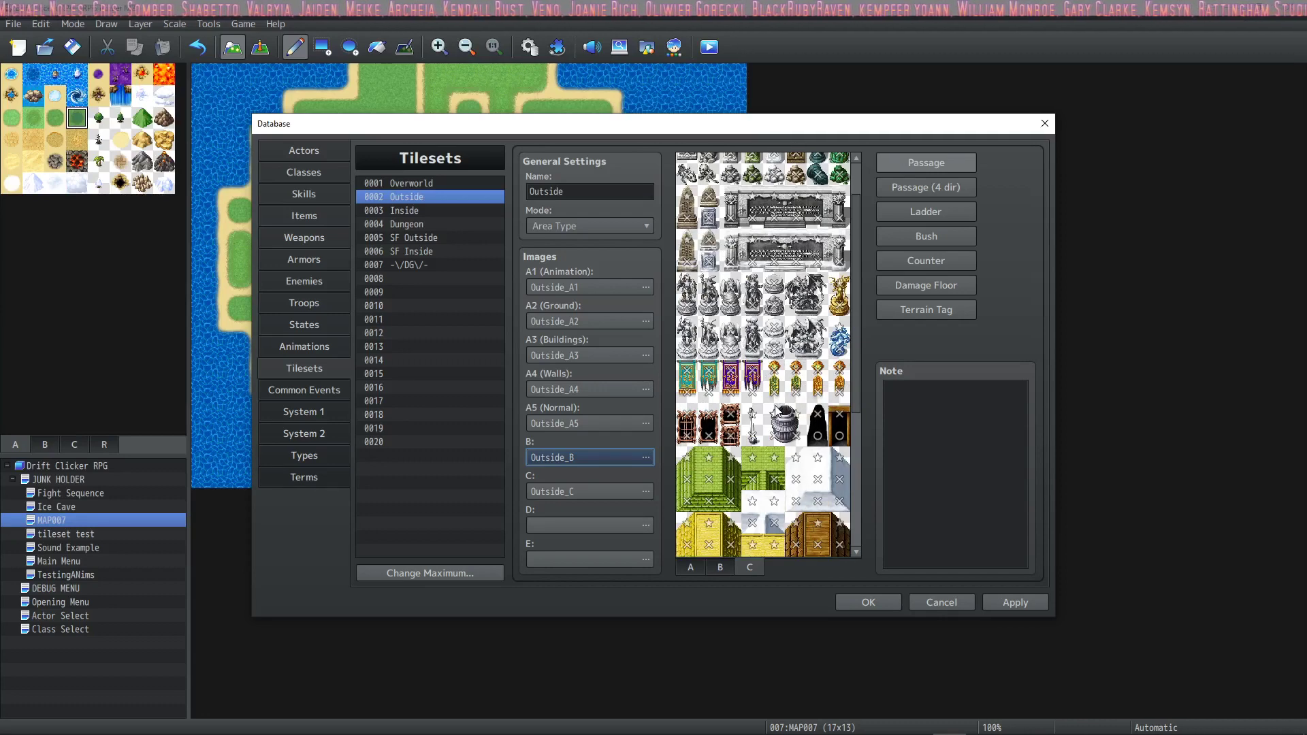
scroll(776, 411, up, 5)
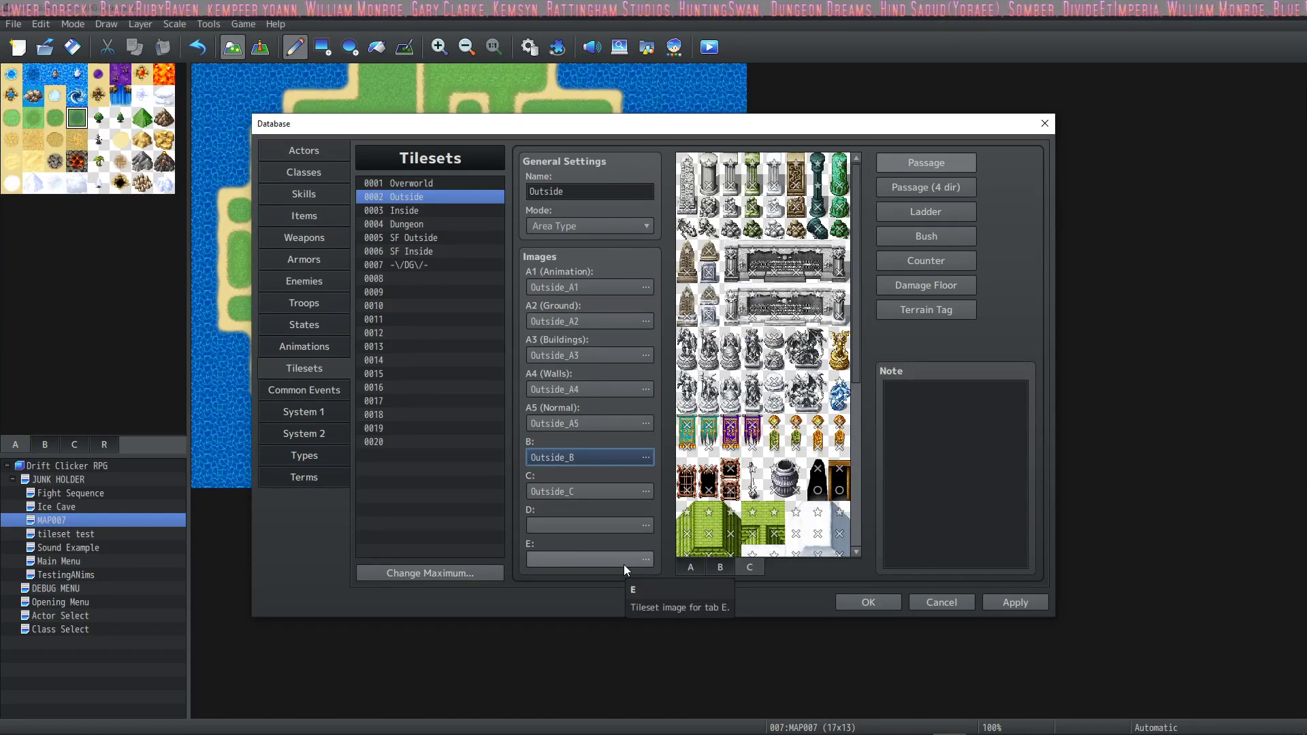
click(246, 725)
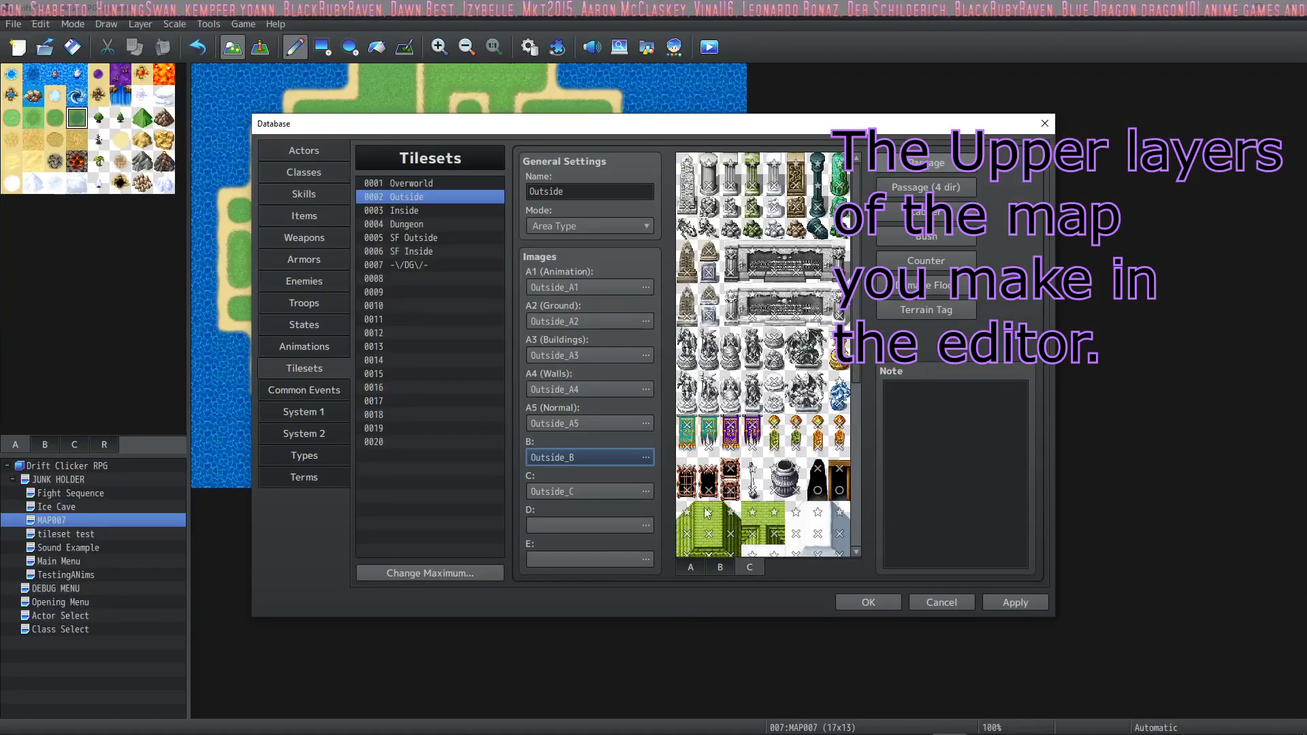
click(691, 567)
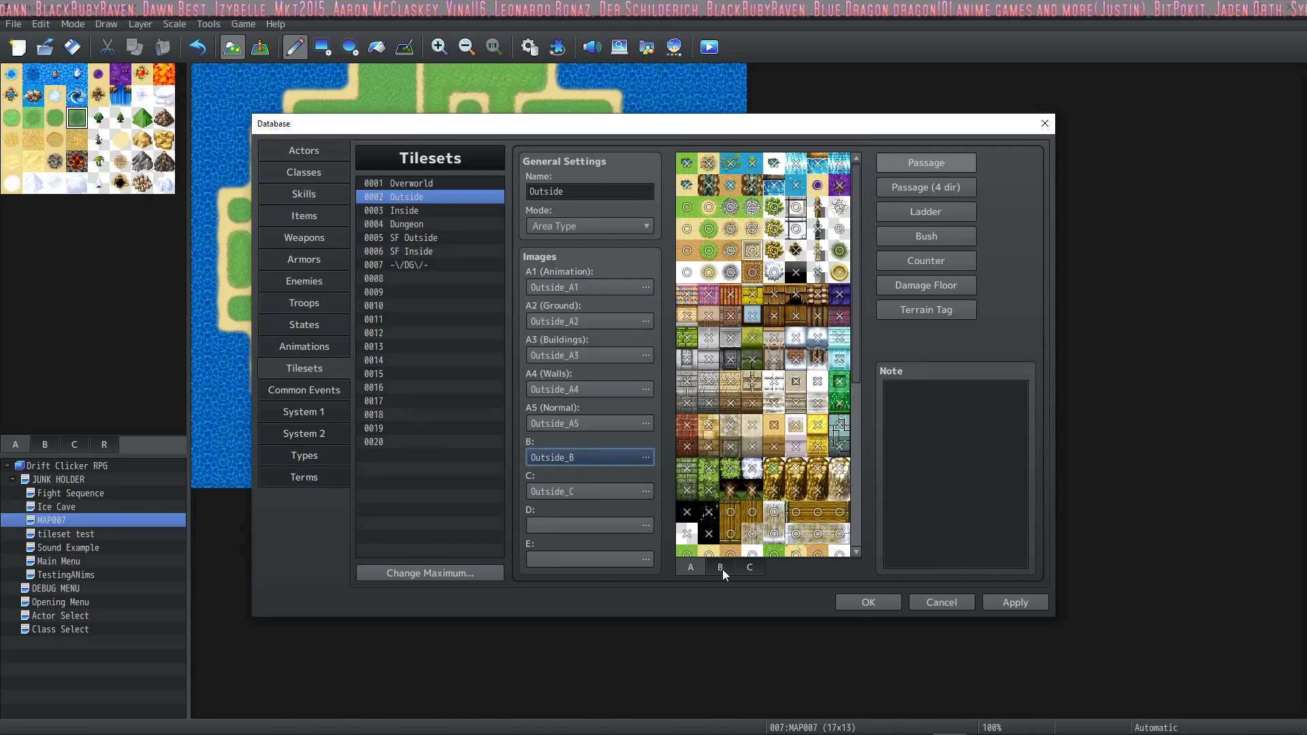
click(721, 569)
click(750, 566)
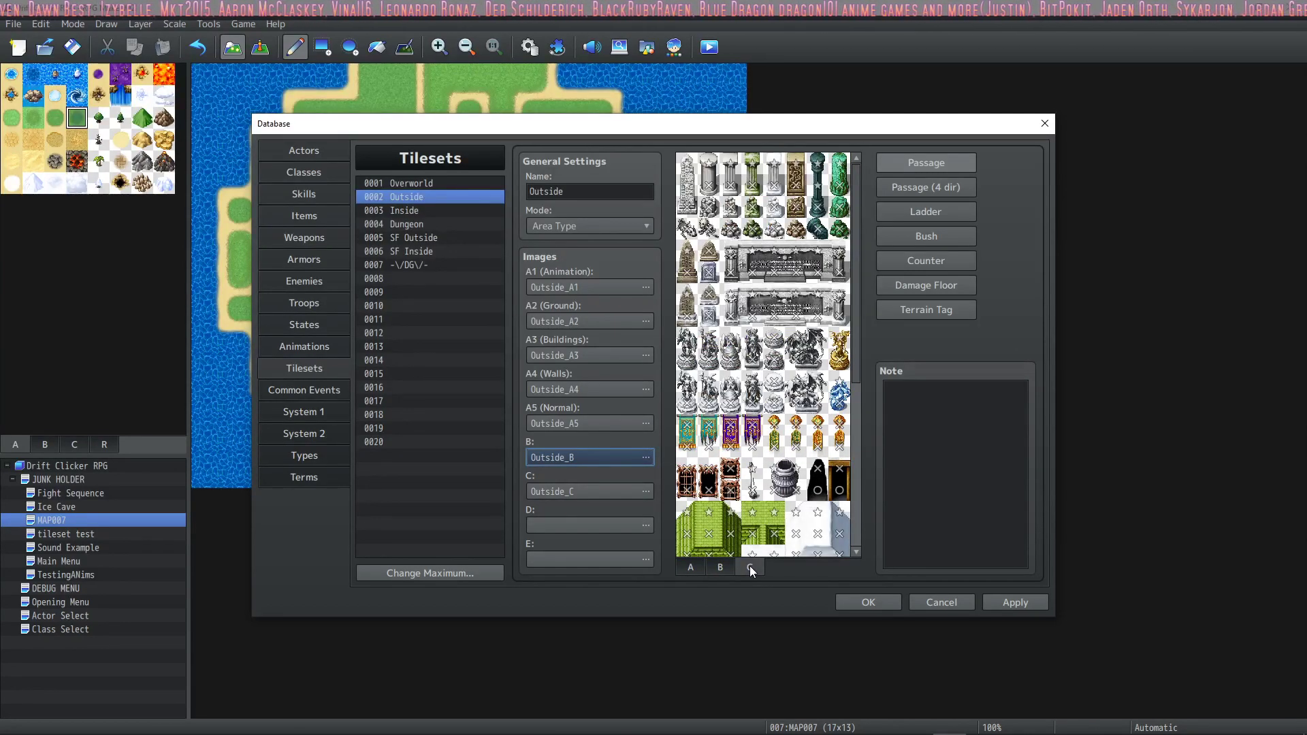
Assign Inside_C as the Outside tileset's empty D image
double_click(538, 525)
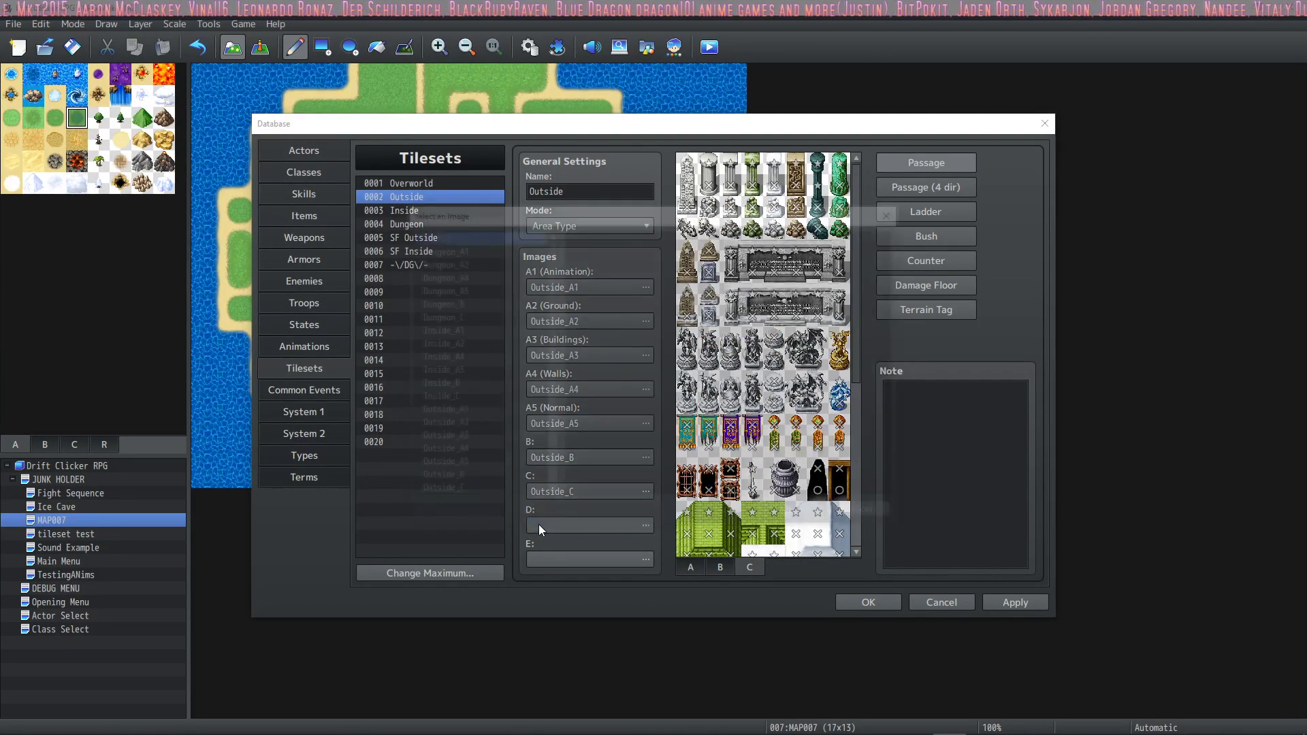
scroll(474, 466, down, 4)
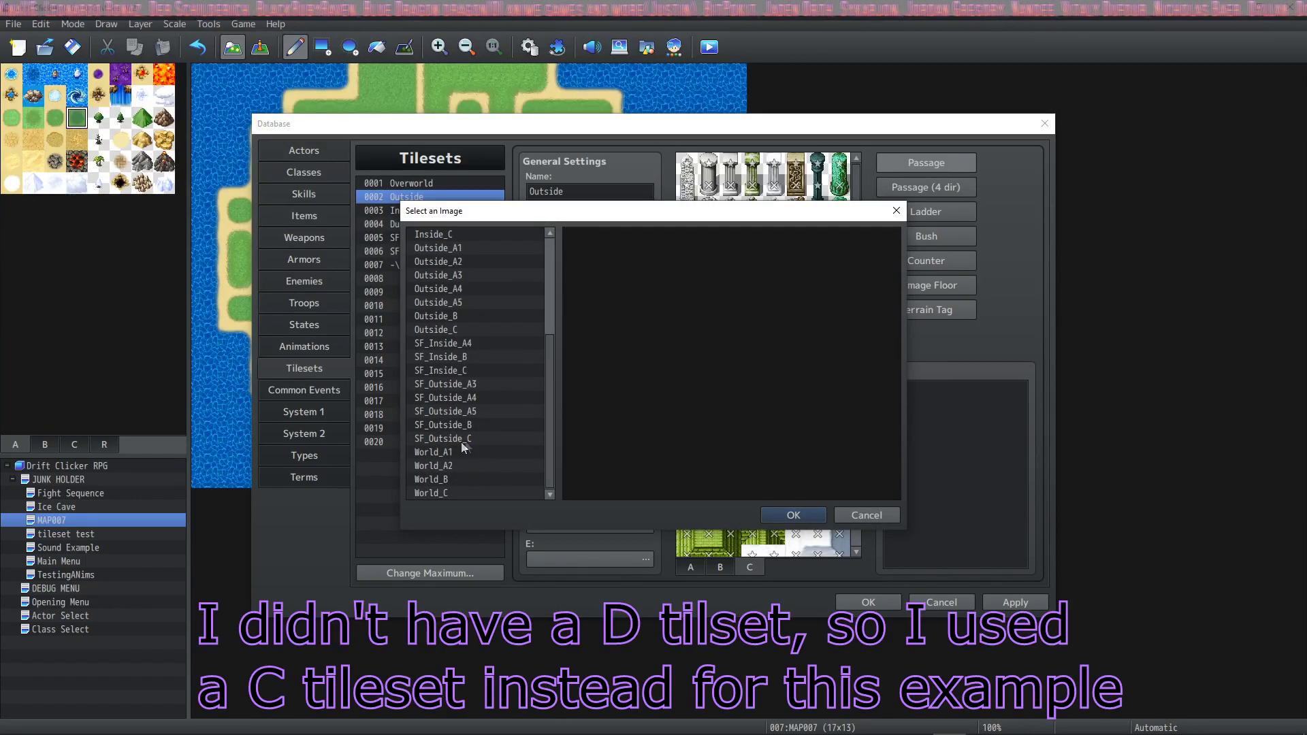
scroll(468, 441, up, 4)
double_click(458, 397)
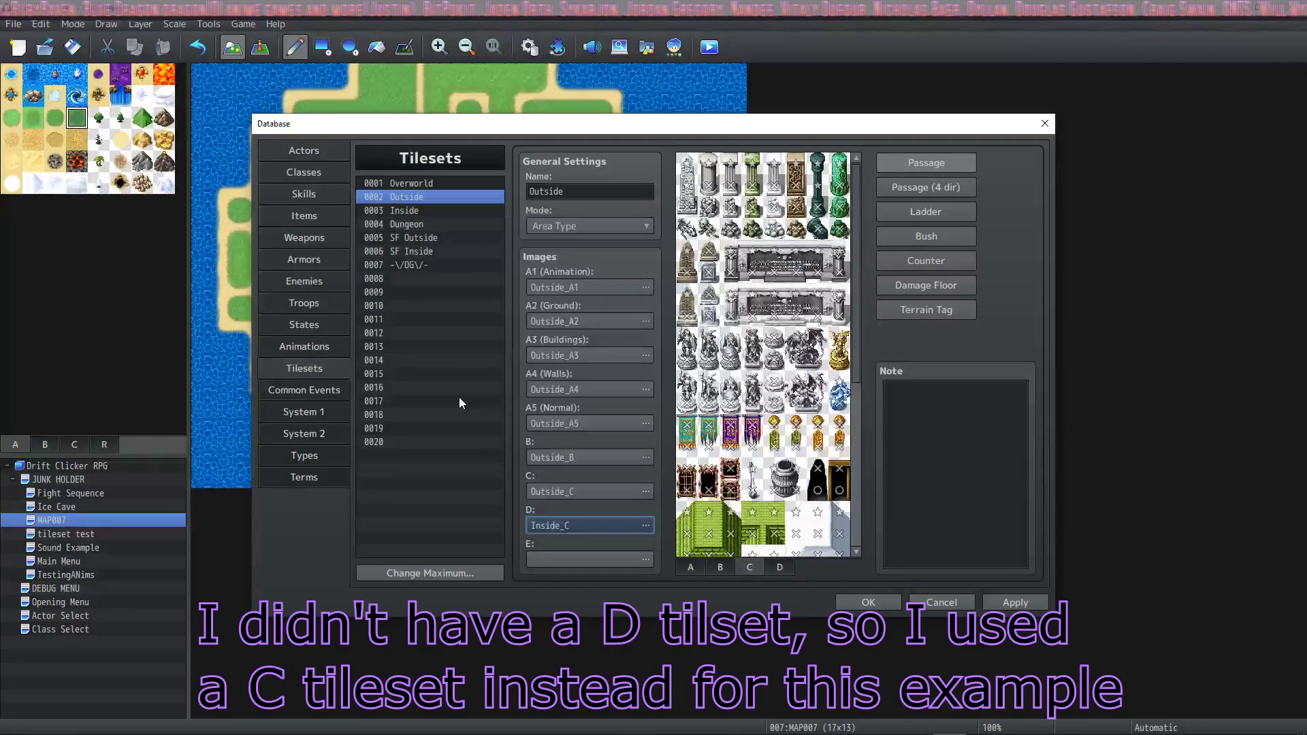
Preview the D, B, A and C sheets, ending on the Inside_C tiles in D
click(782, 571)
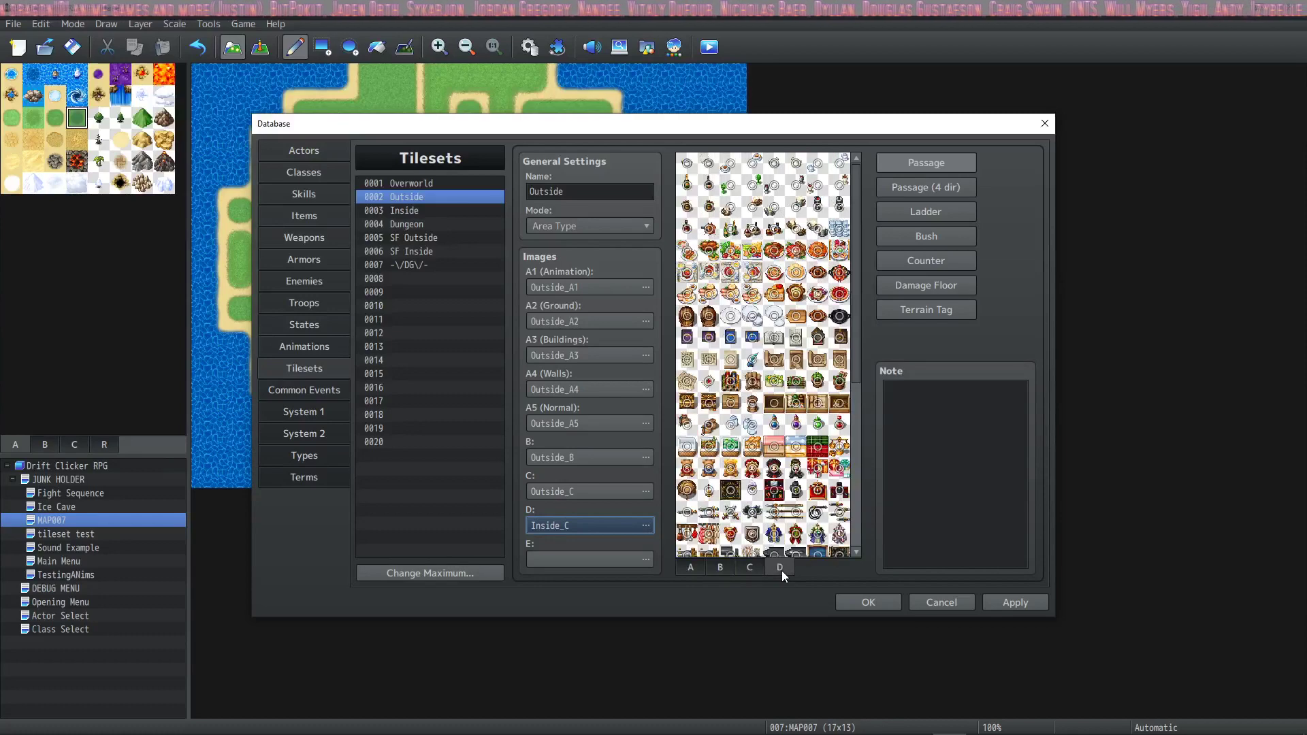
click(713, 569)
click(692, 569)
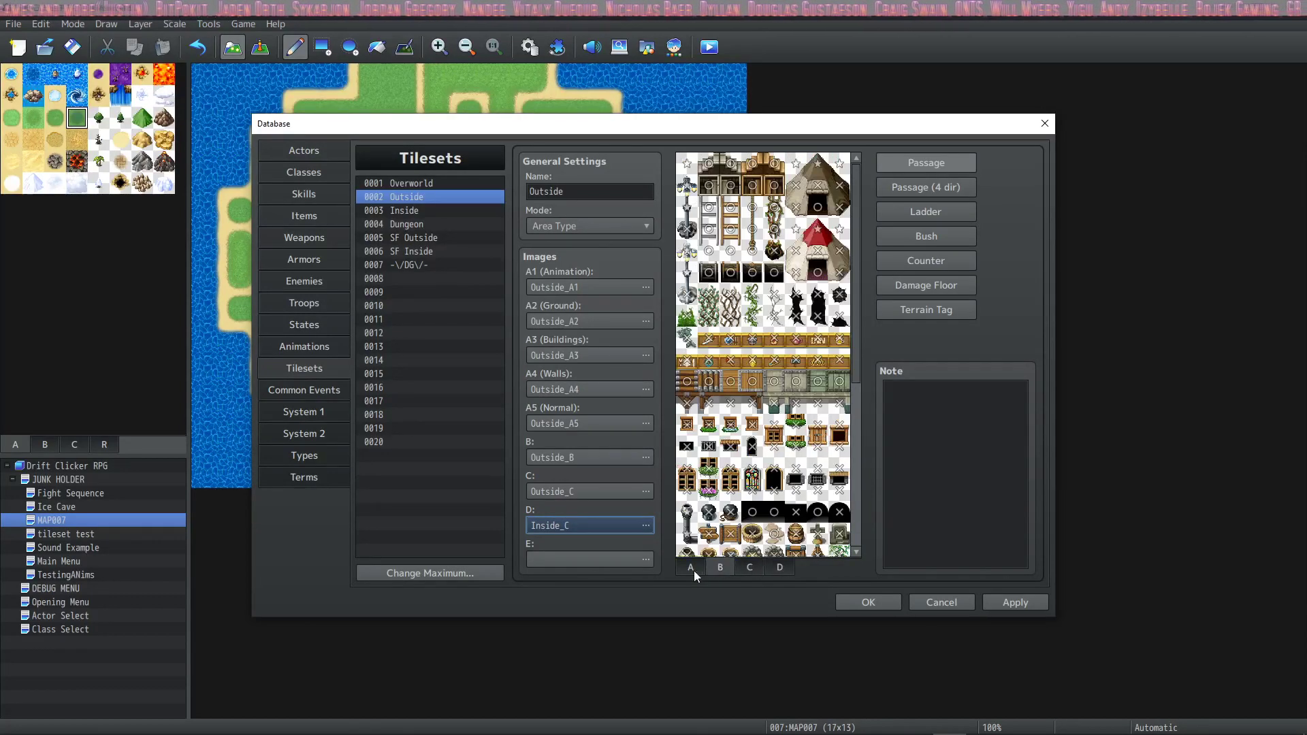
click(751, 567)
click(776, 567)
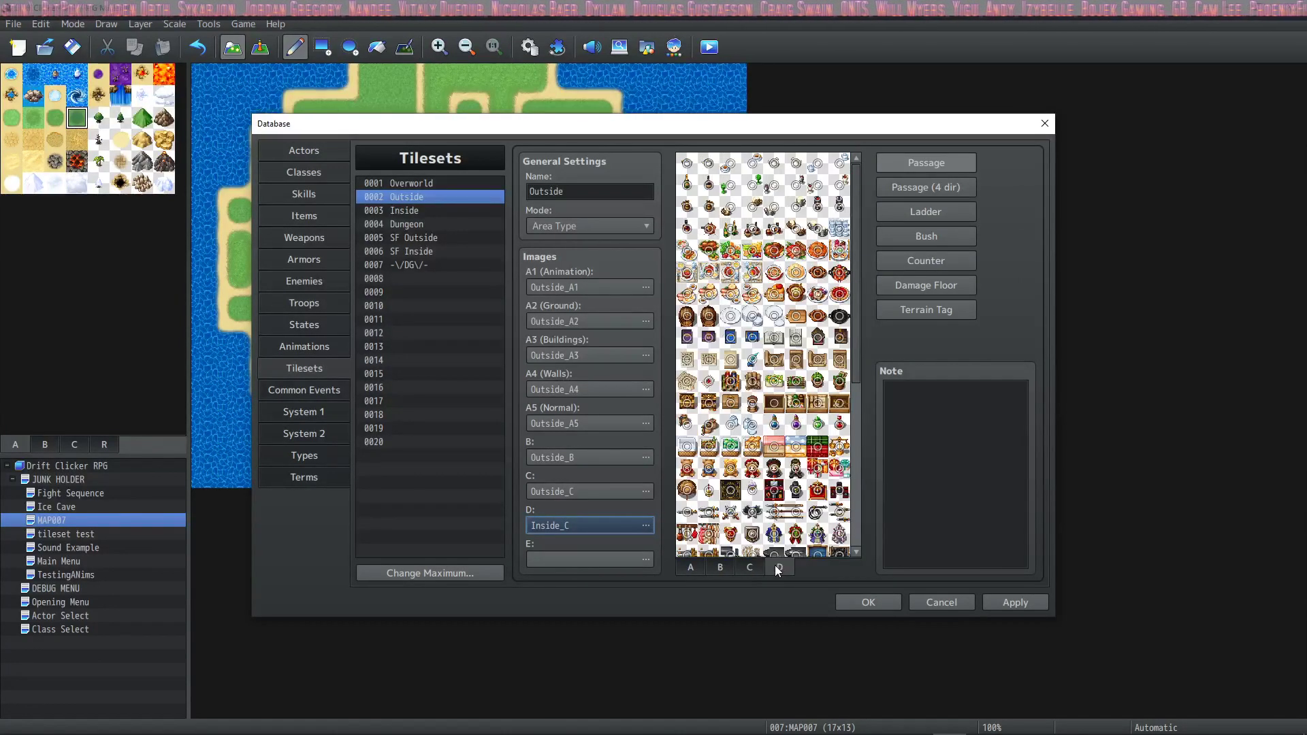
scroll(775, 566, up, 3)
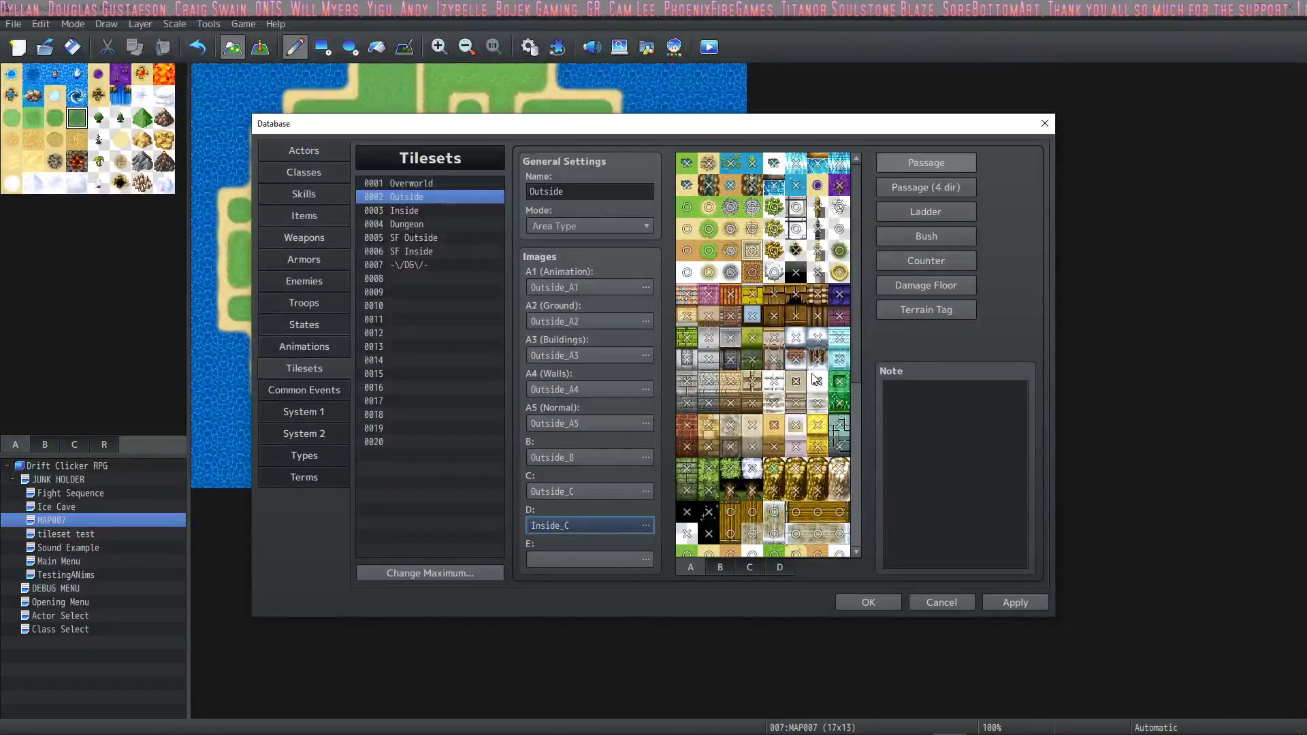
Apply the new D image and toggle the top-left tile's passage to O and back to X
key(alt+a)
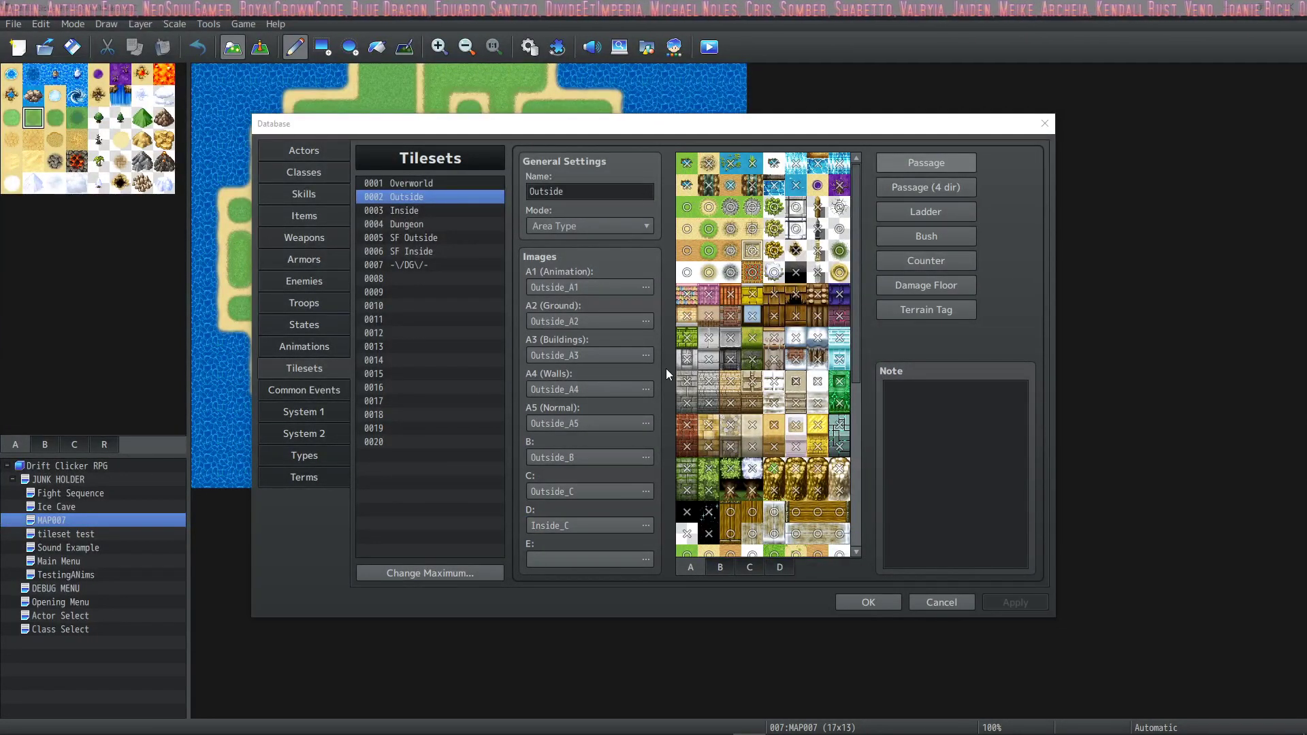
click(686, 164)
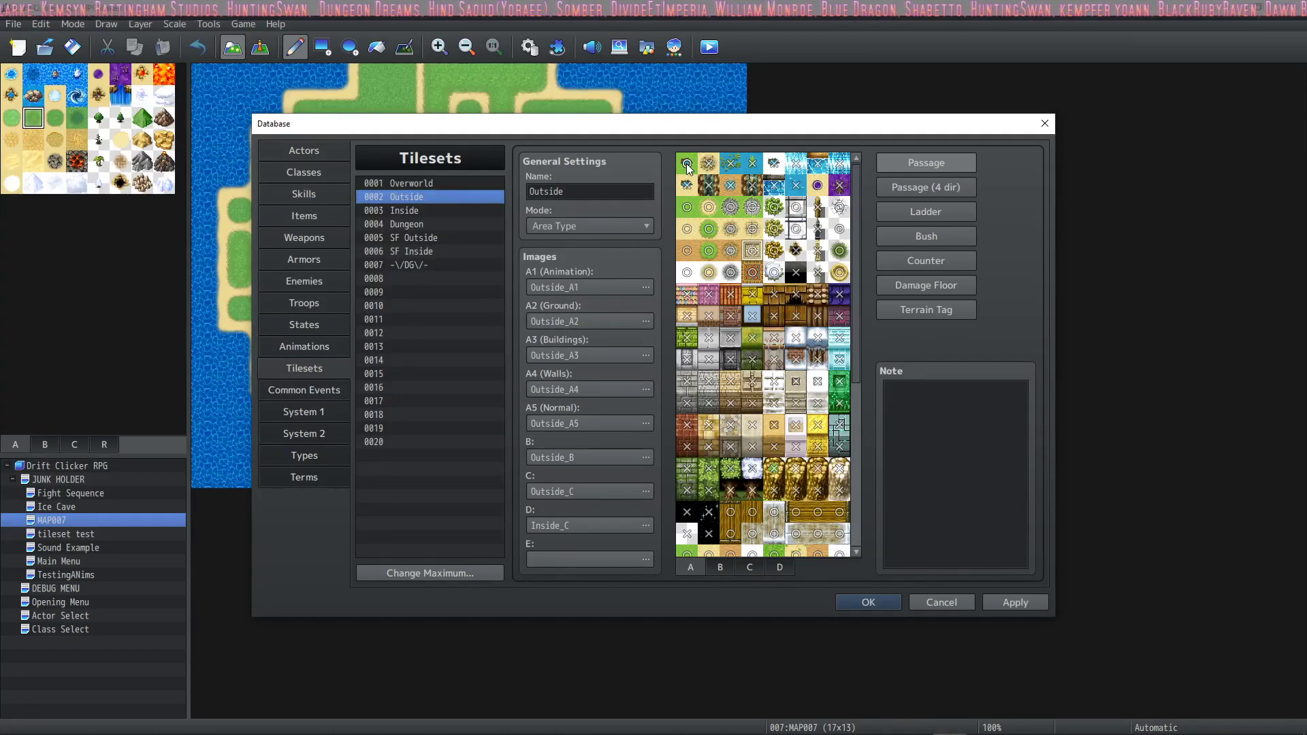
click(687, 163)
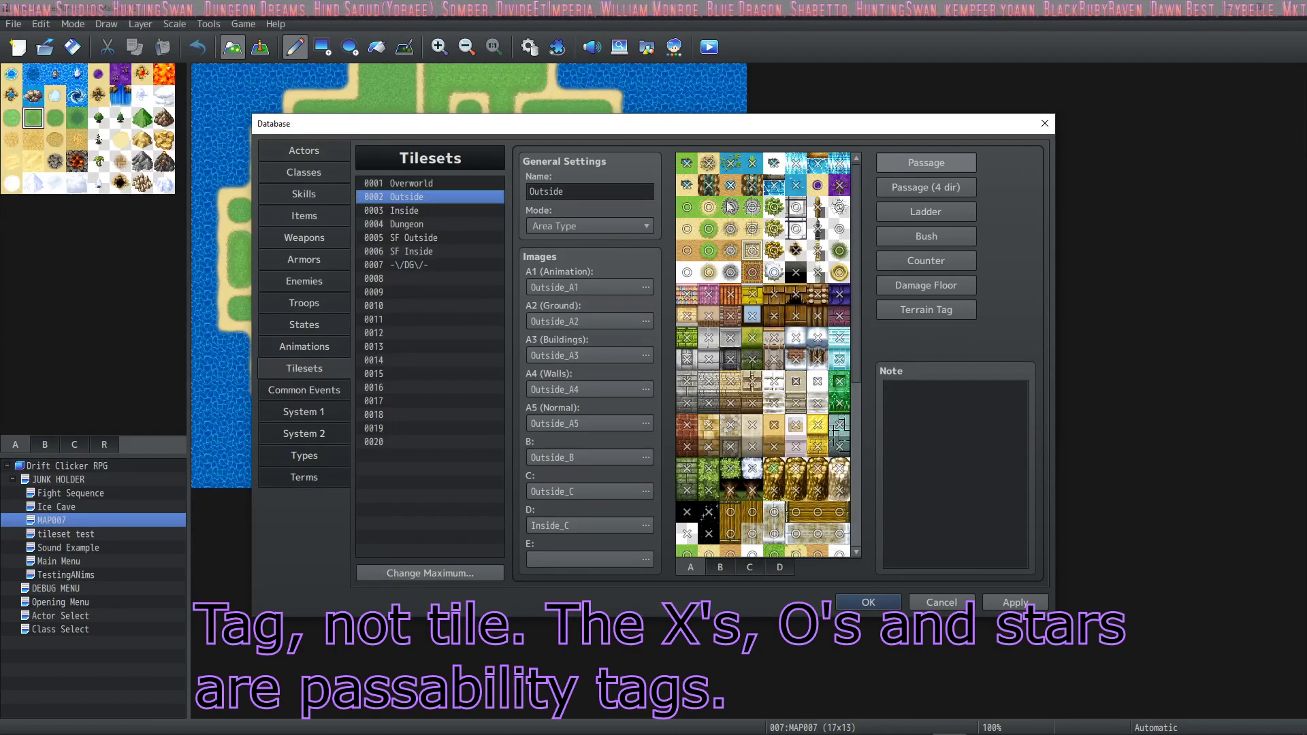
Scroll the preview and show the B sheet's passability marks
scroll(767, 344, down, 3)
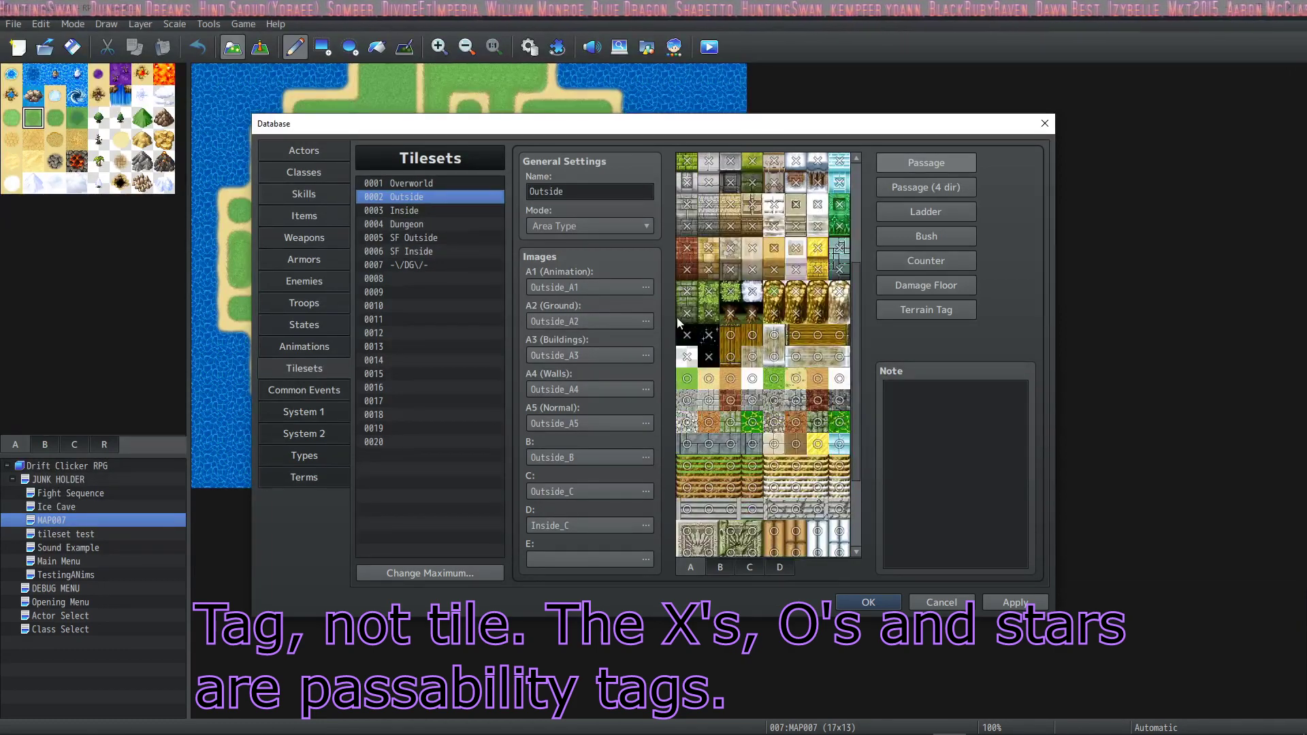
scroll(679, 323, up, 3)
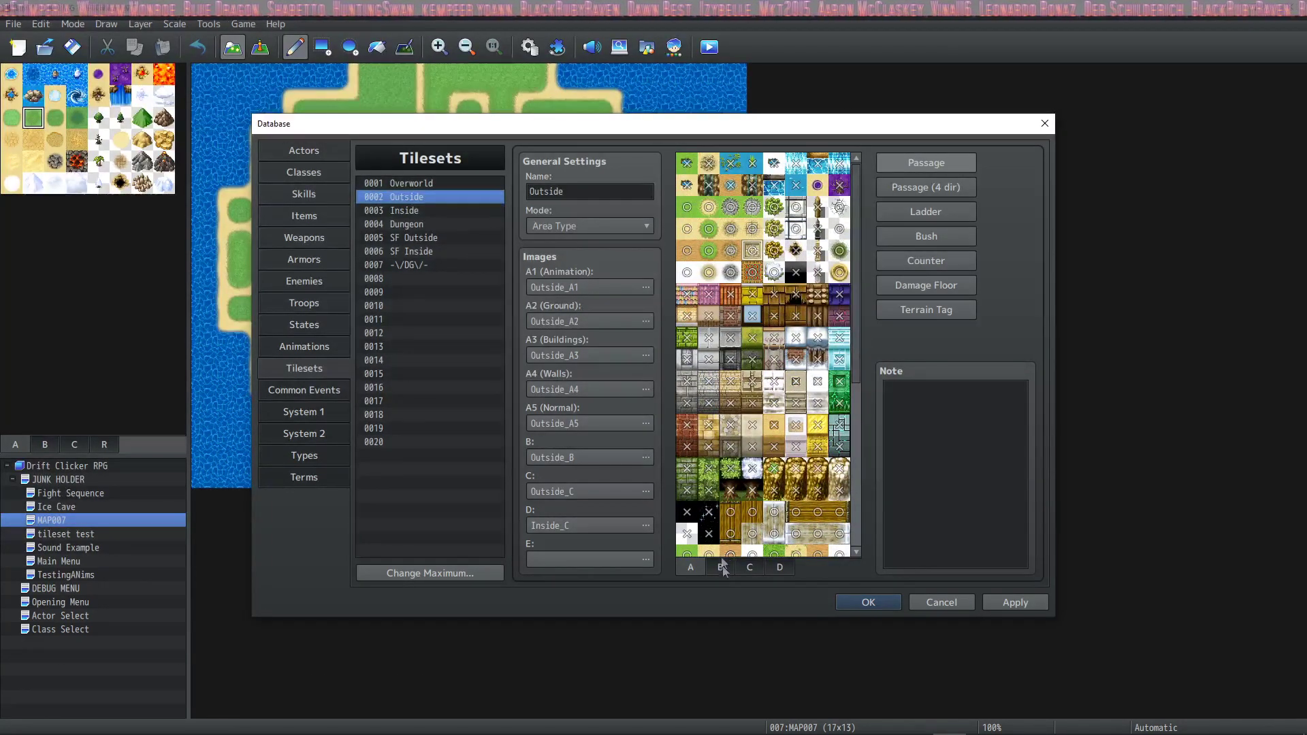
click(720, 567)
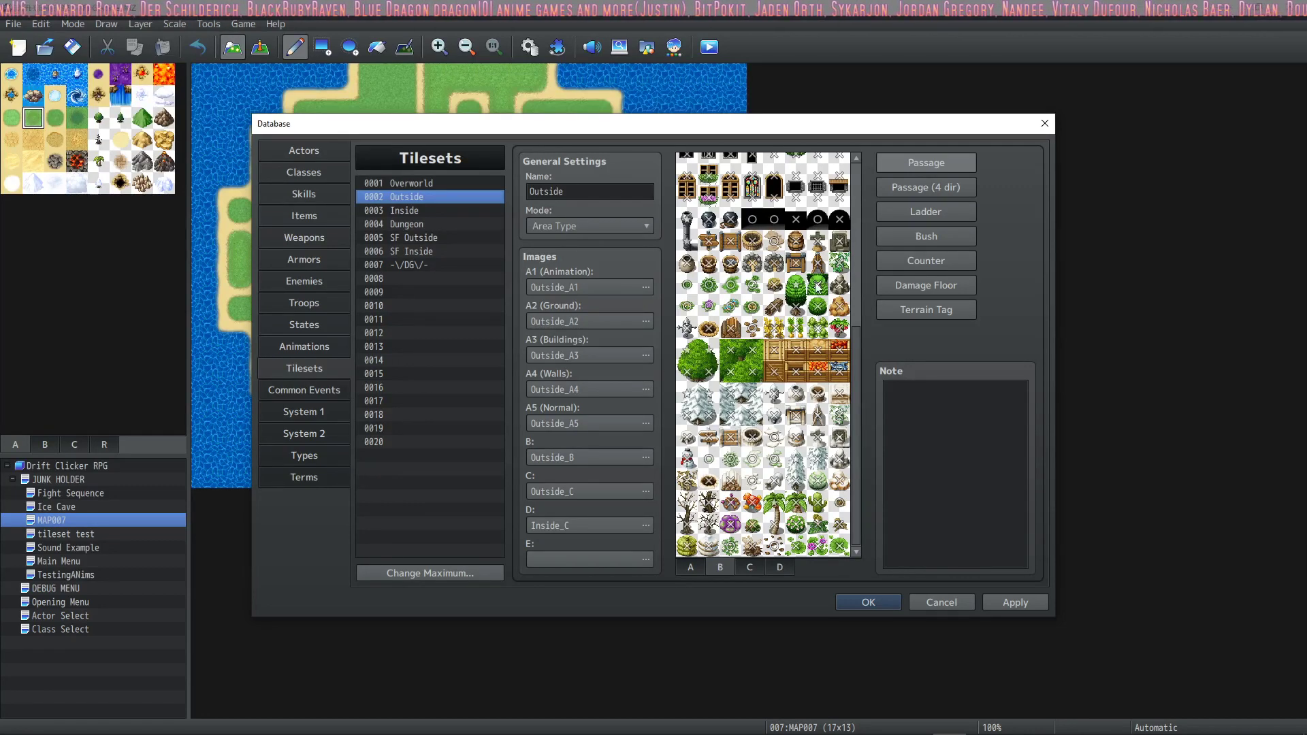
scroll(813, 437, up, 5)
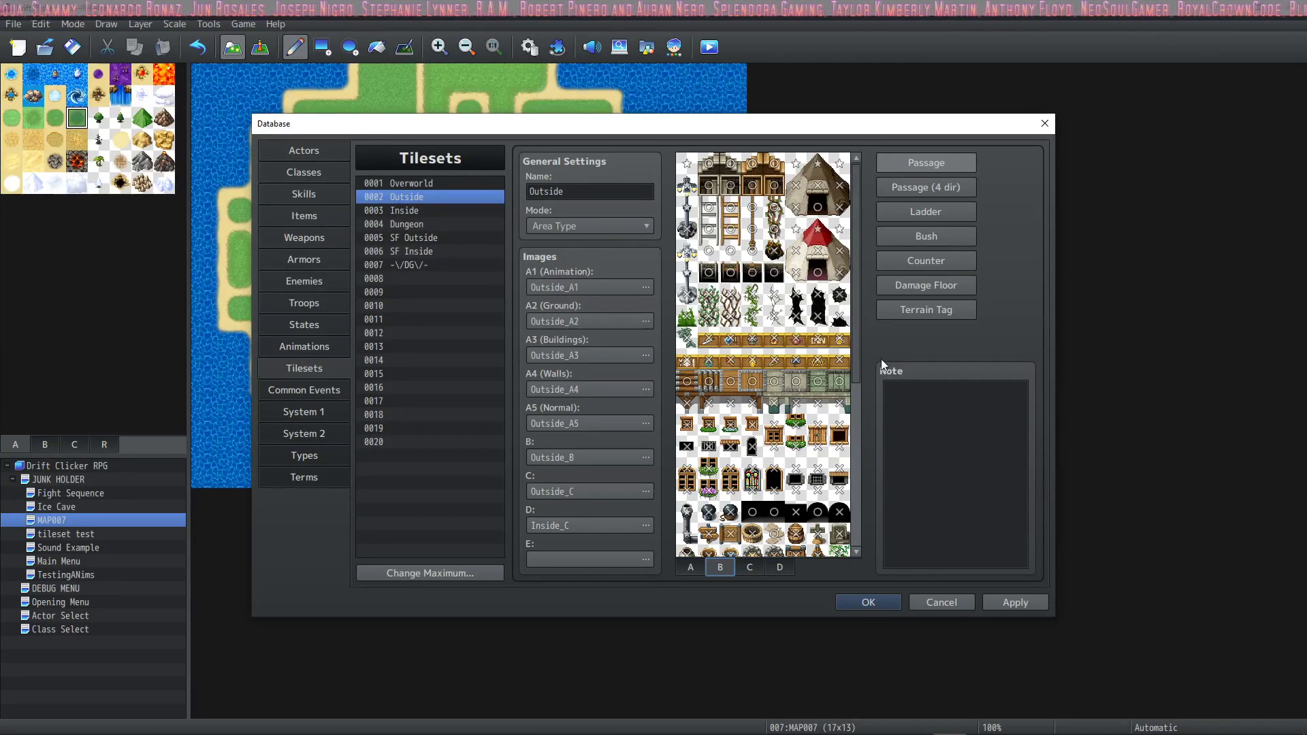
Inspect the B sheet's Passage (4 dir), Ladder and Bush tags in turn, ending on Bush
click(943, 186)
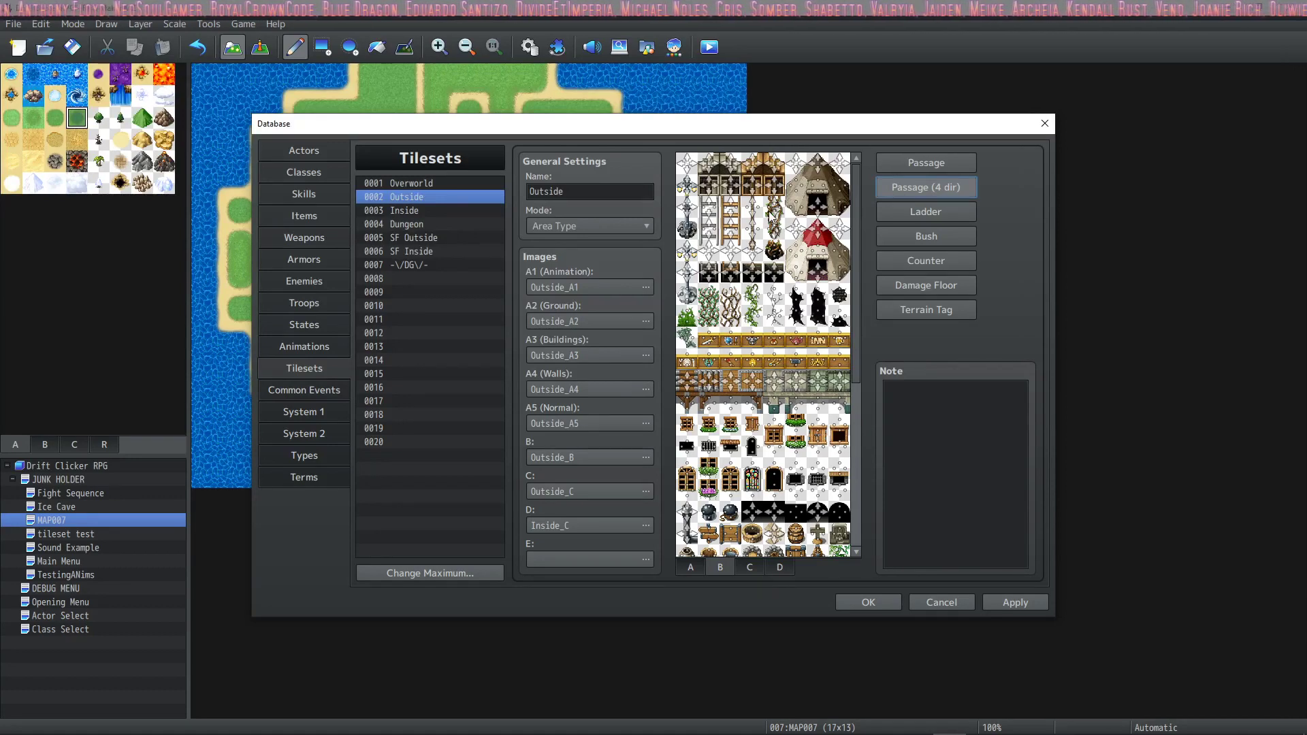
scroll(749, 272, down, 1)
scroll(753, 306, up, 1)
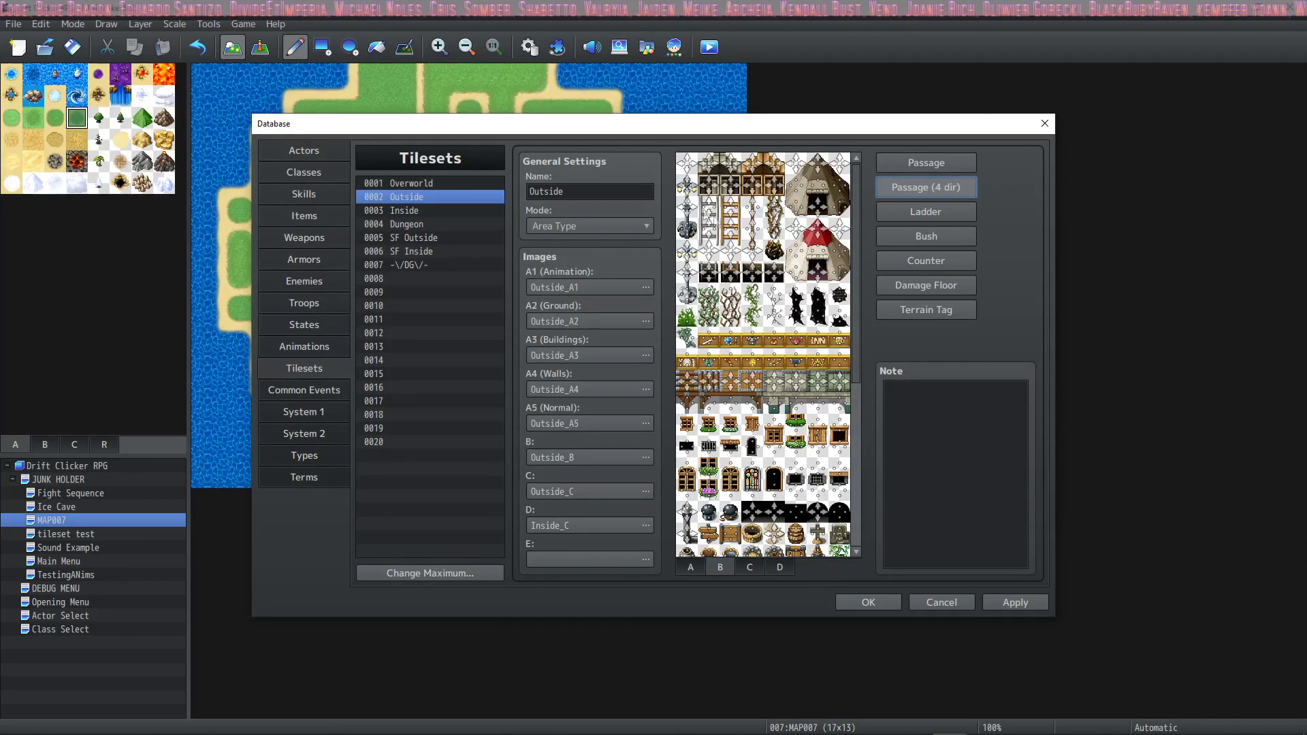
click(925, 213)
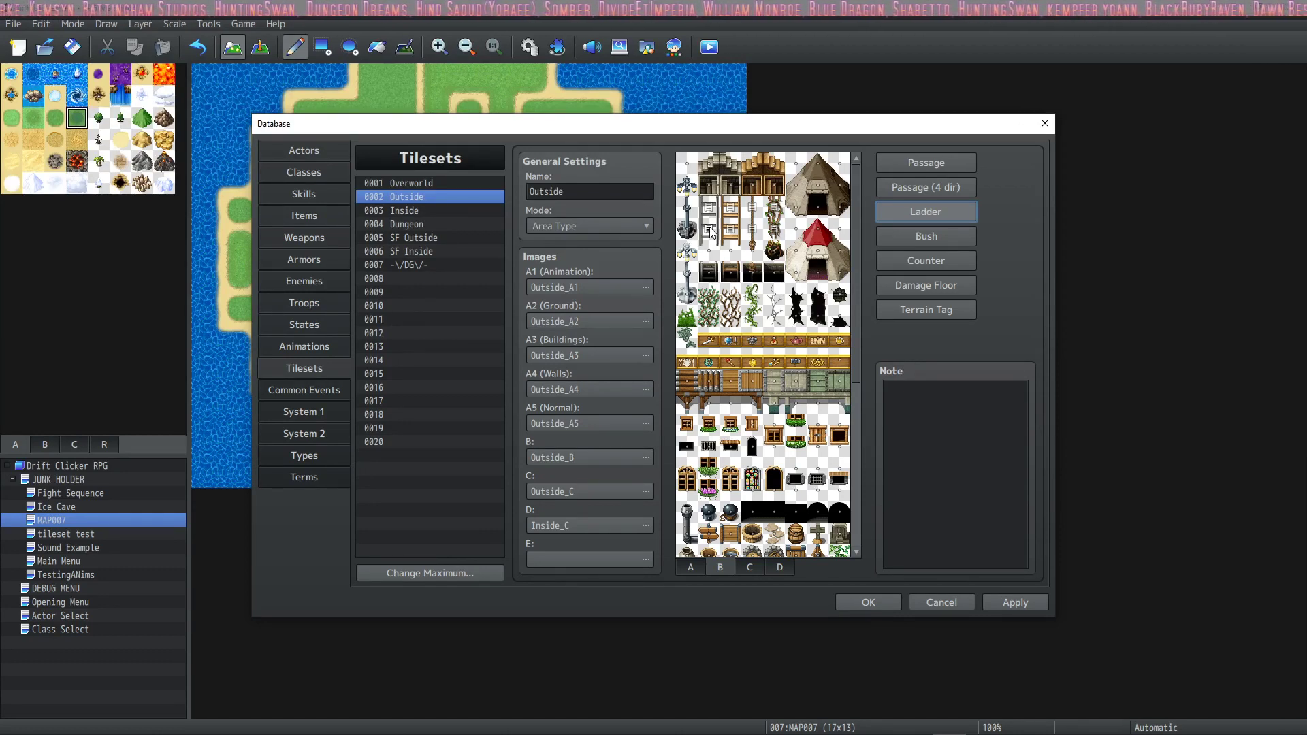
click(922, 239)
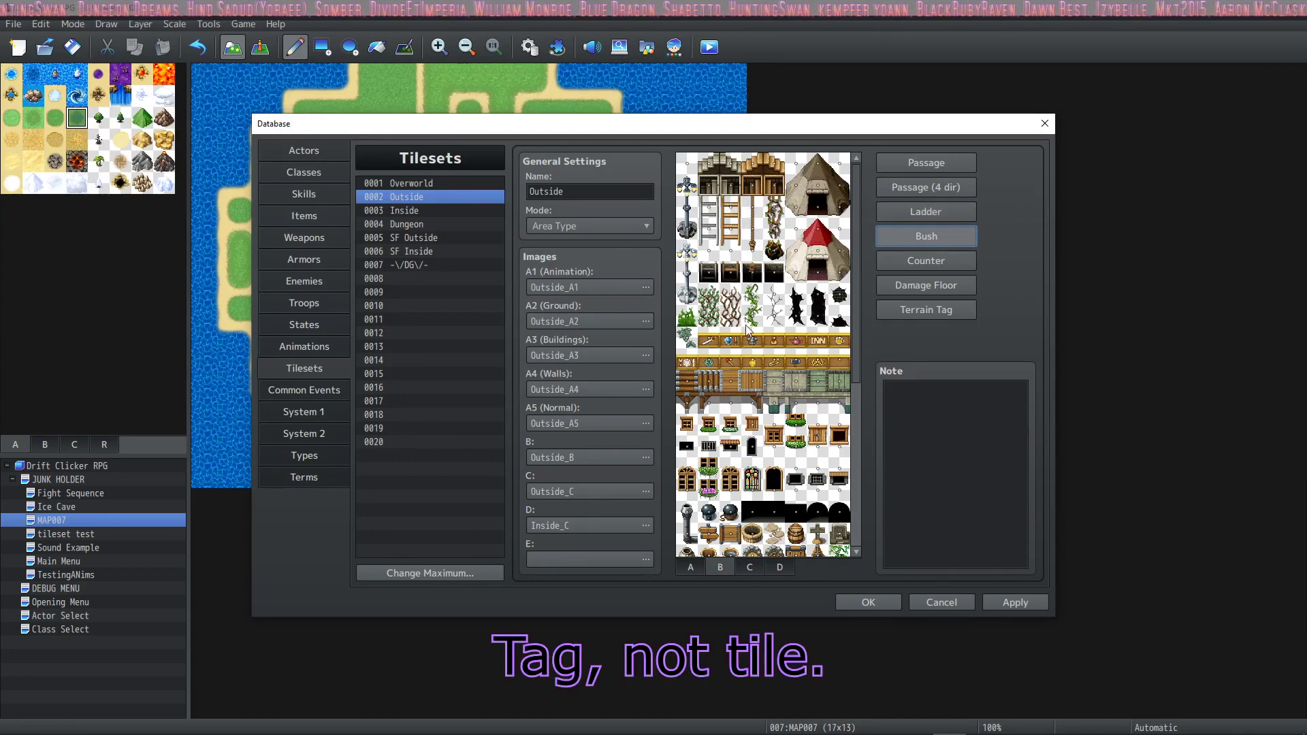
scroll(750, 324, down, 5)
scroll(751, 308, down, 2)
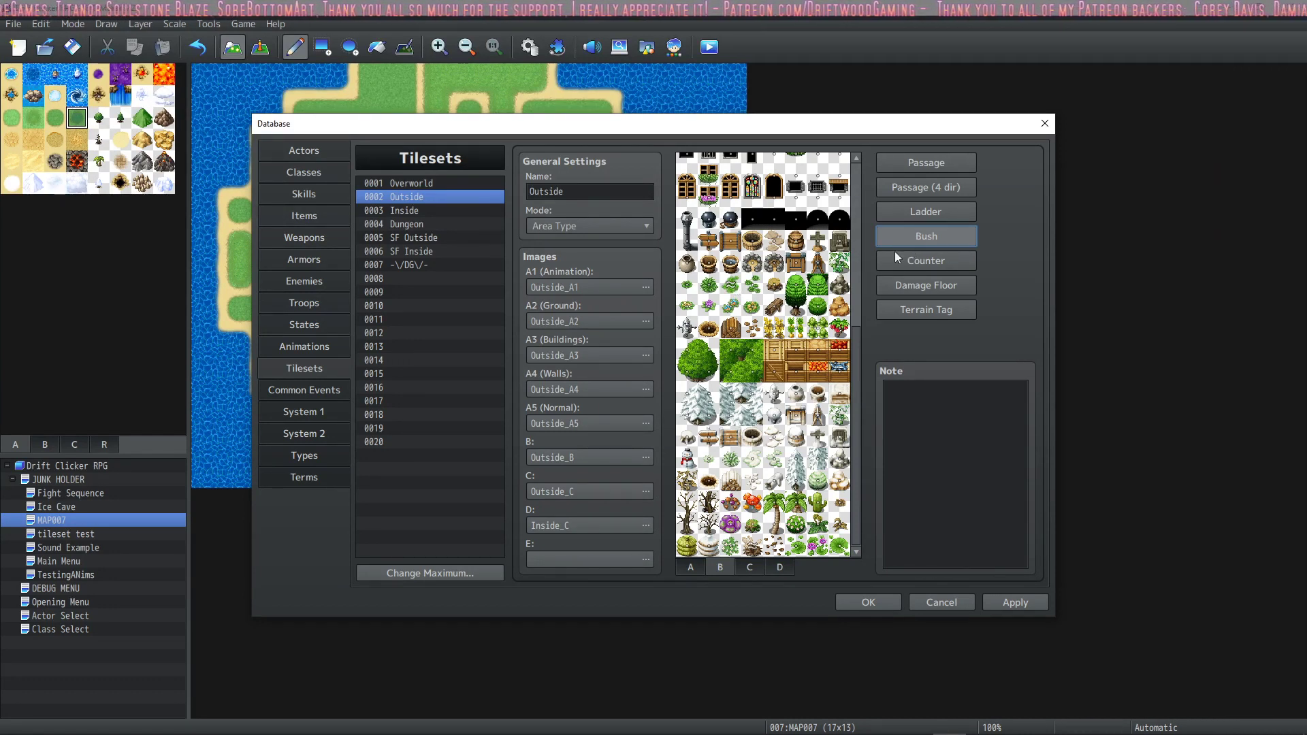
Show the Counter tags, then switch to the Inside tileset and apply pending changes
click(913, 266)
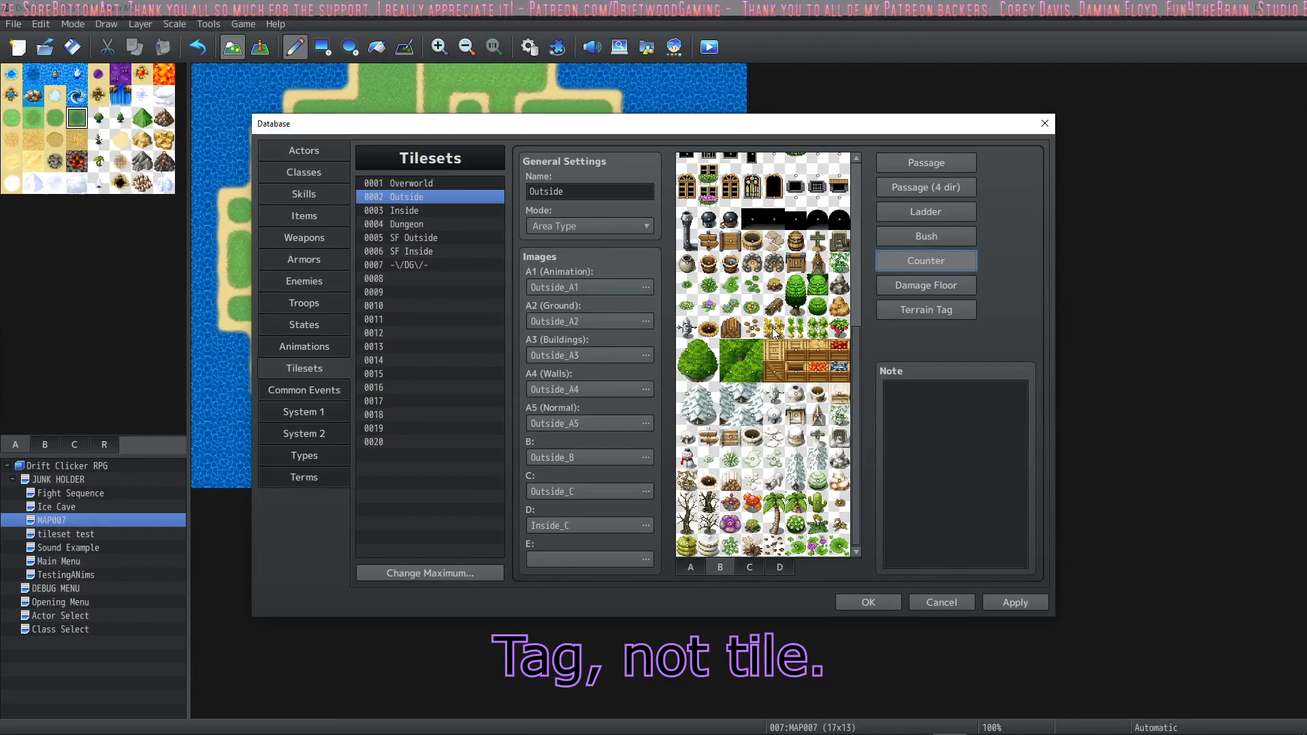
scroll(730, 310, up, 10)
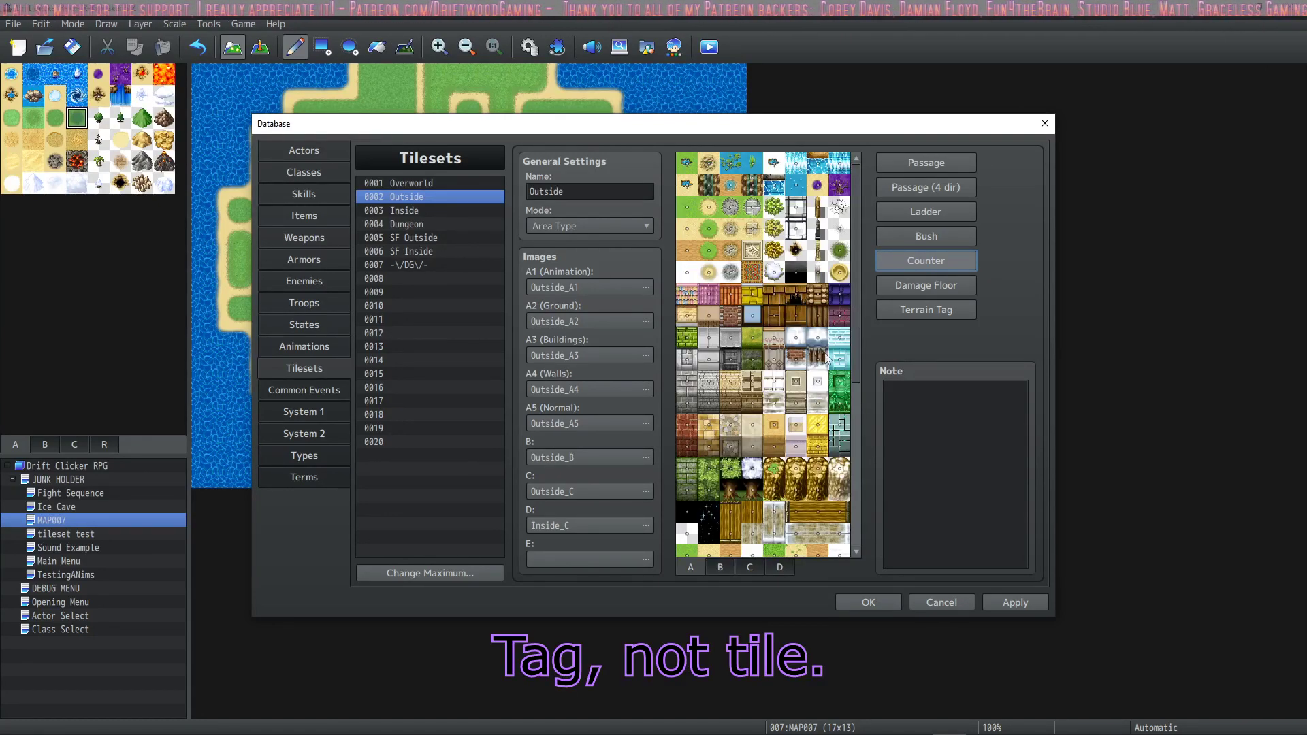
key(Down)
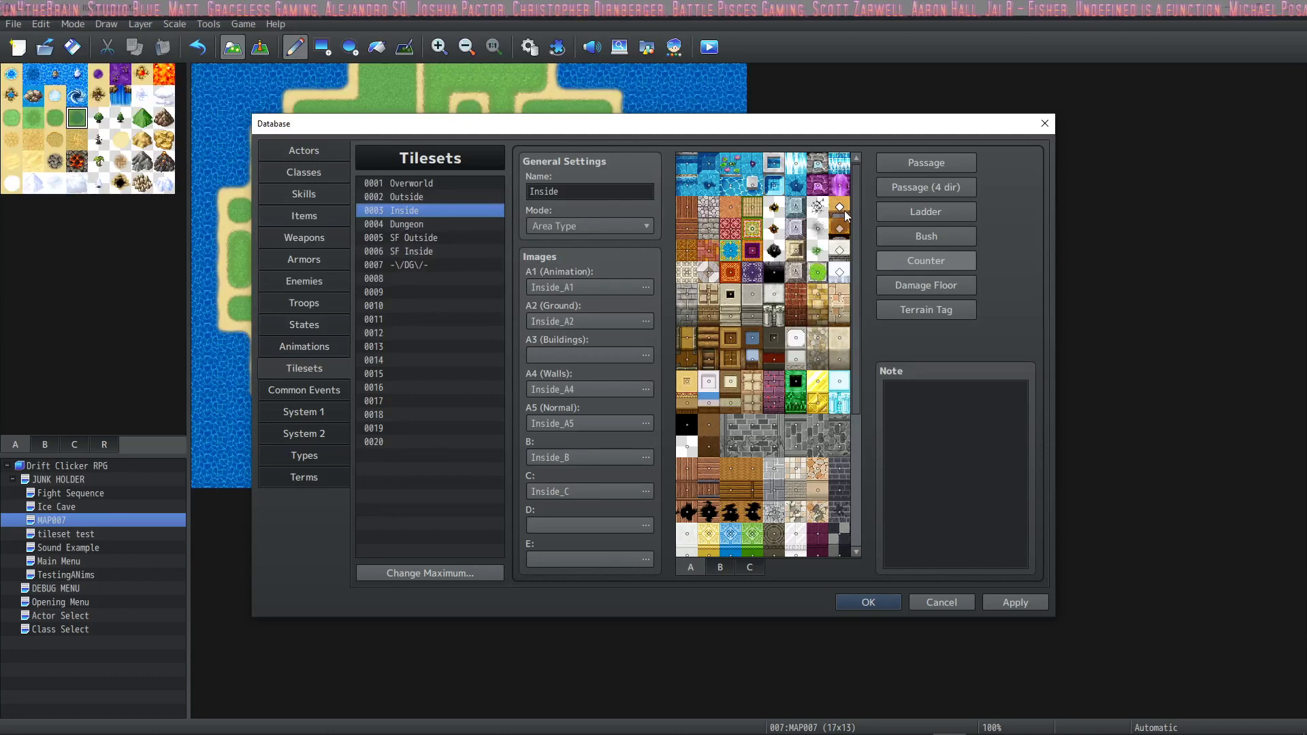
key(alt+a)
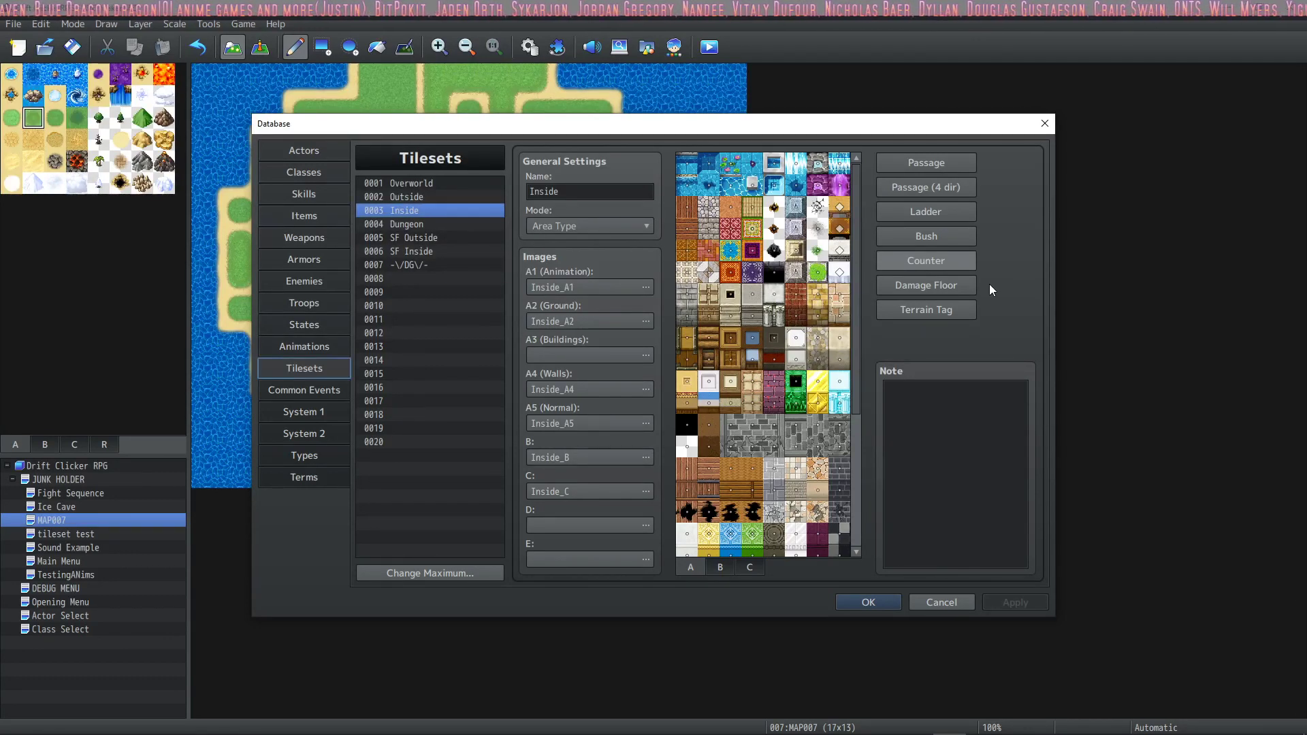
Review Inside's damage floor marks, then the Overworld tileset's terrain tags and note
click(927, 290)
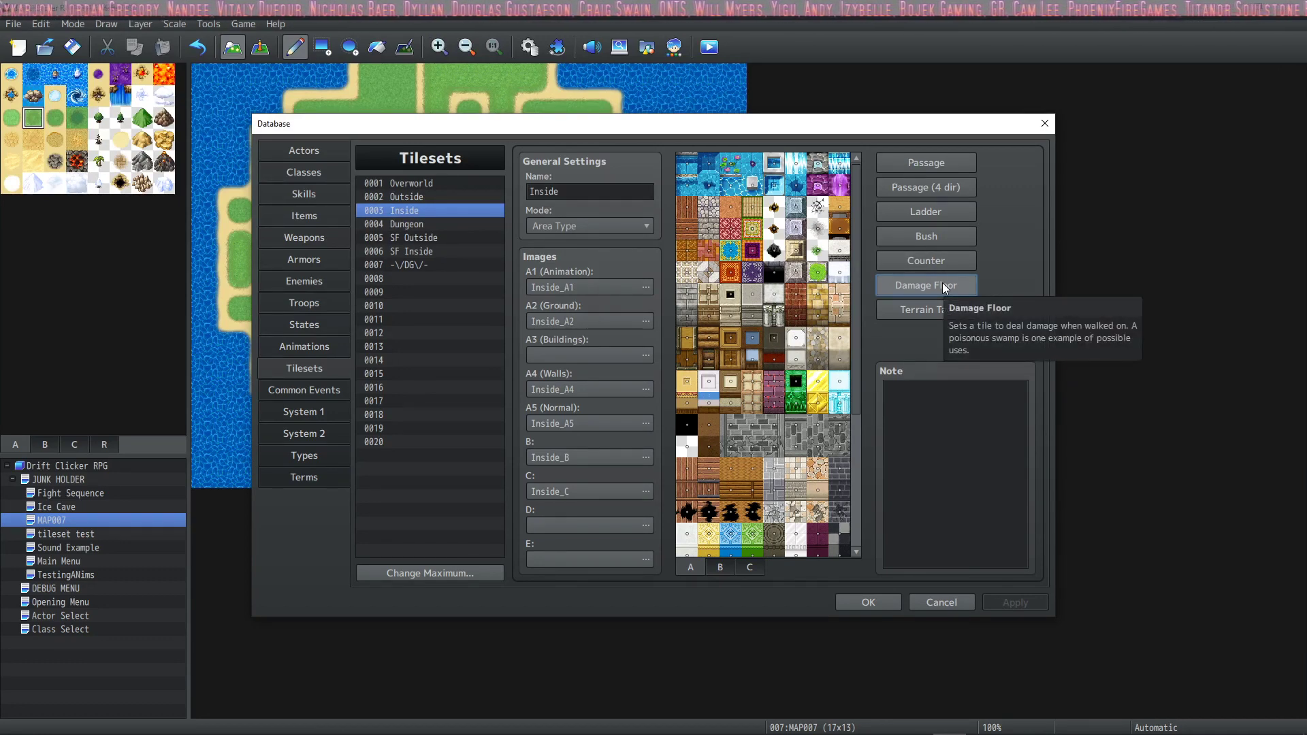
click(444, 184)
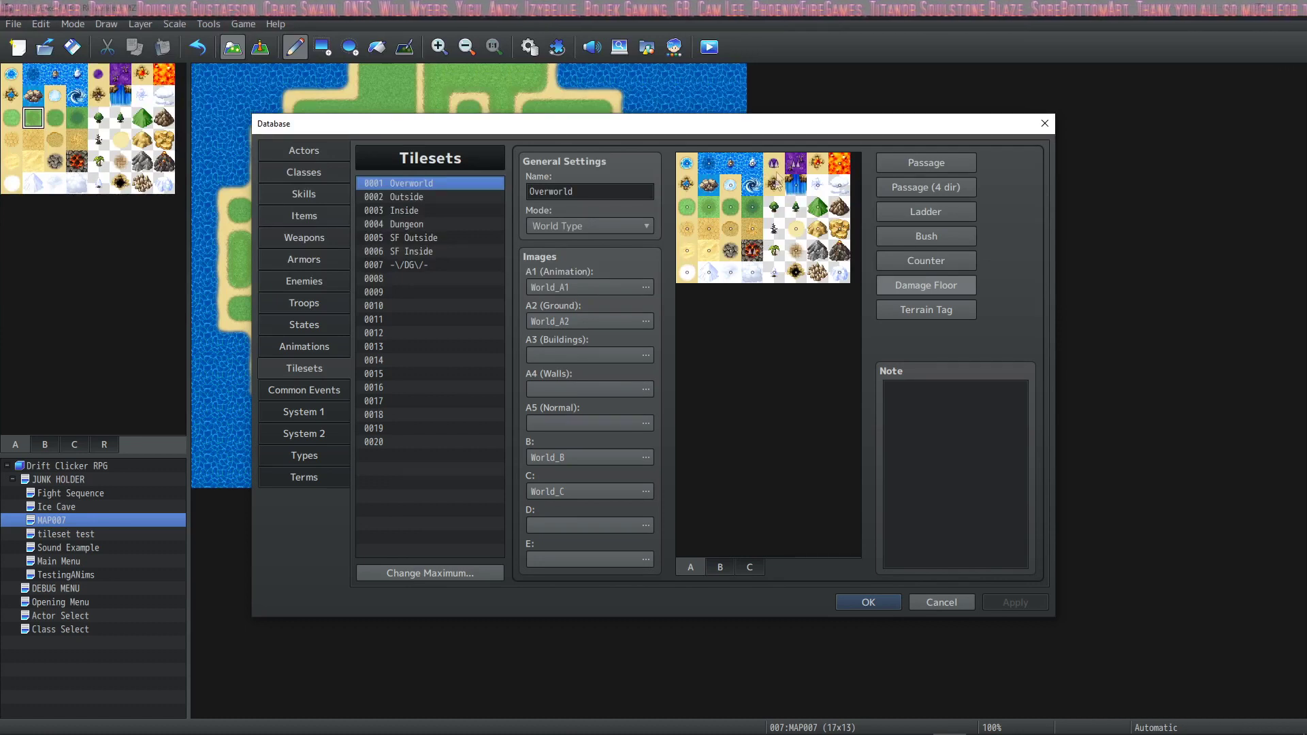
click(904, 310)
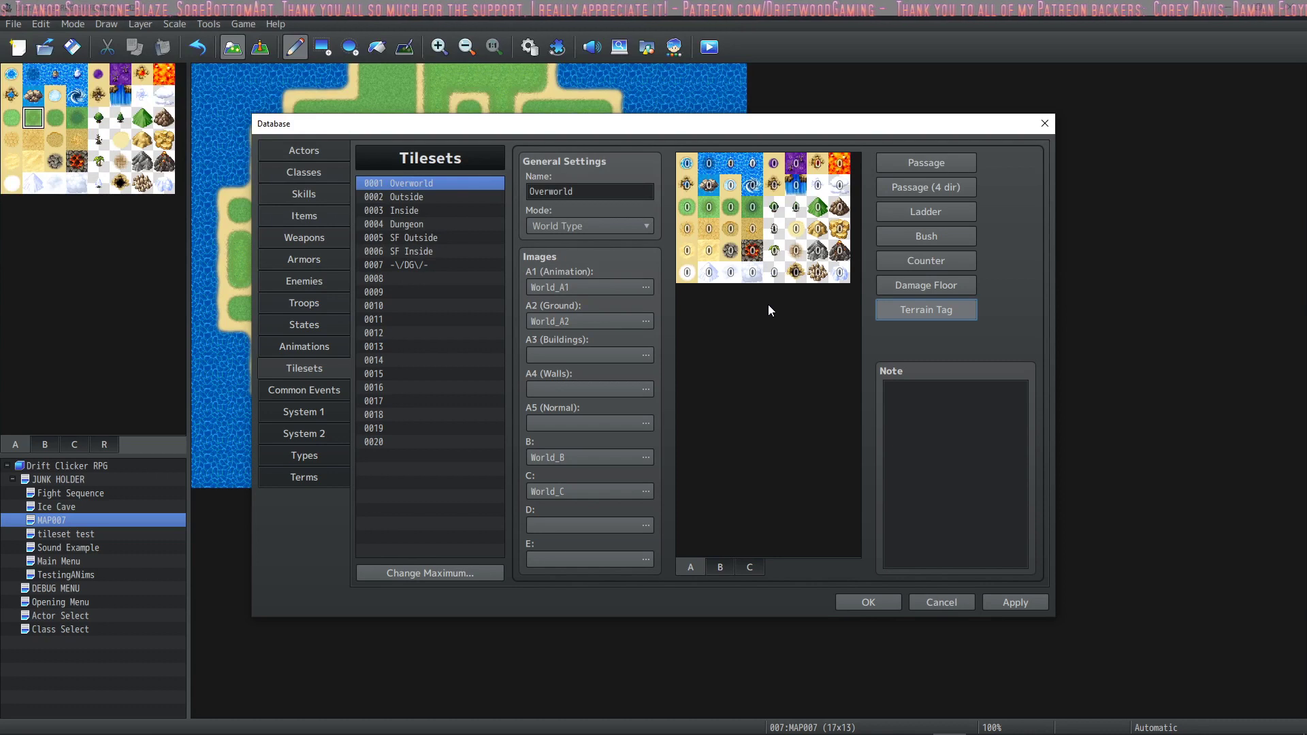
click(949, 406)
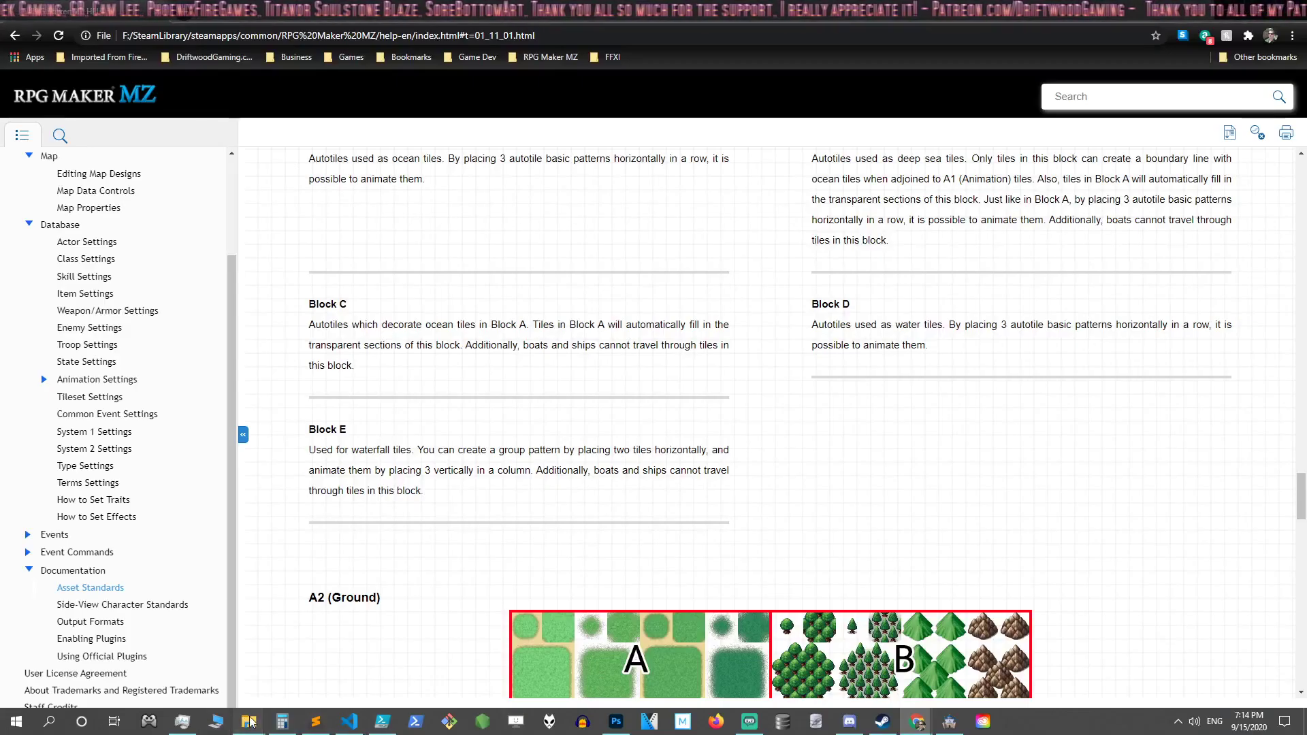
Bring up Outside_B.png in Photoshop from the tilesets folder
mouse_move(249, 722)
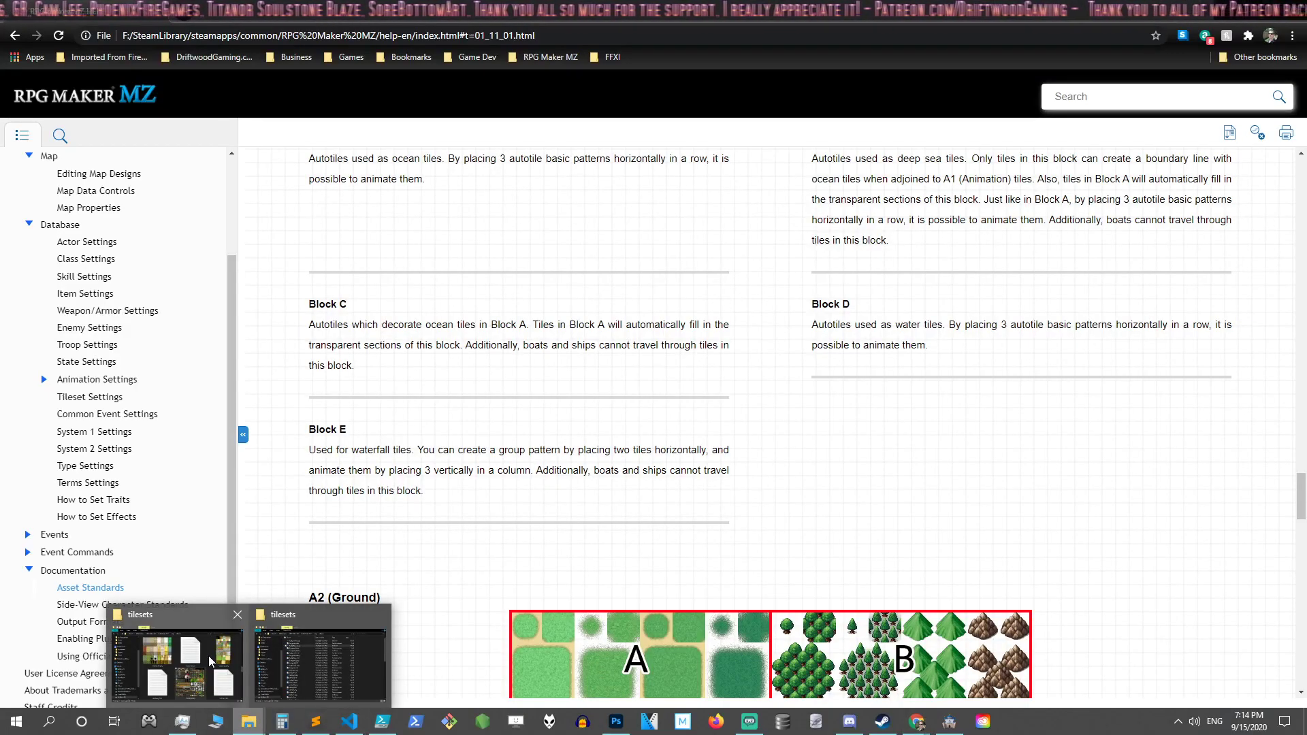
click(180, 653)
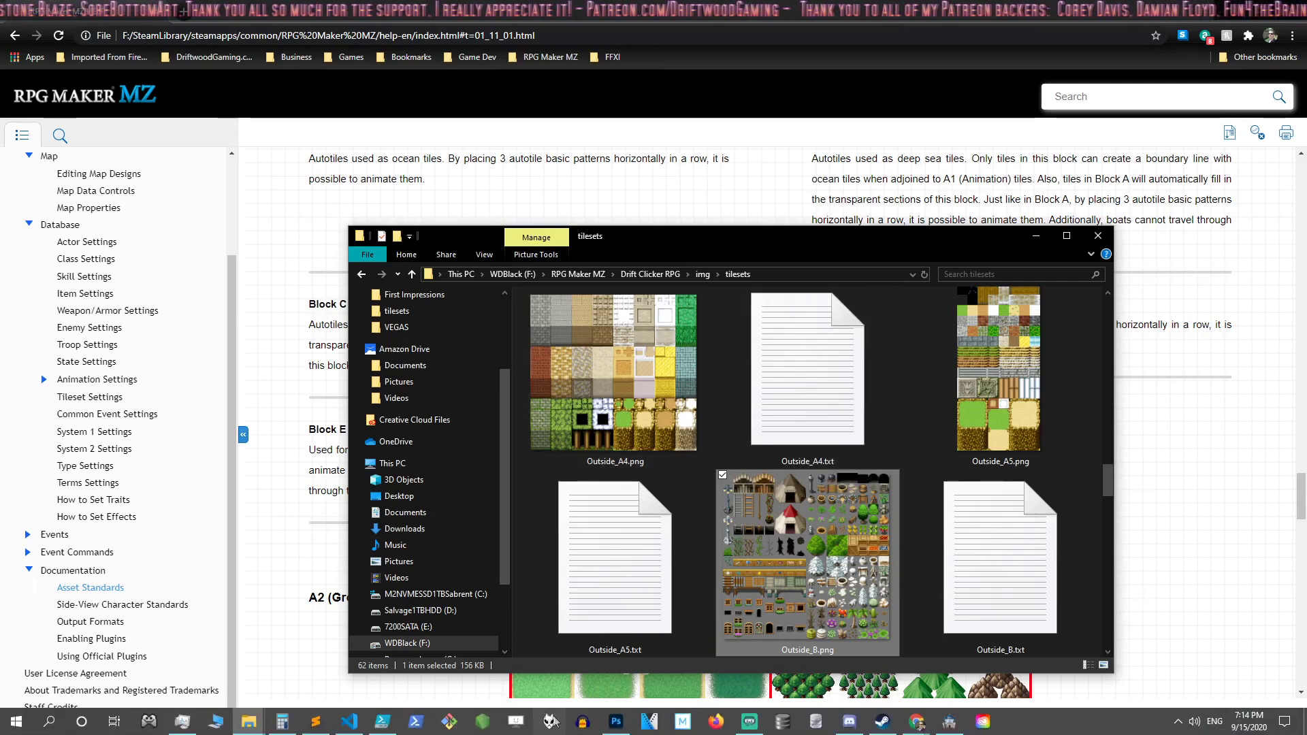
click(611, 726)
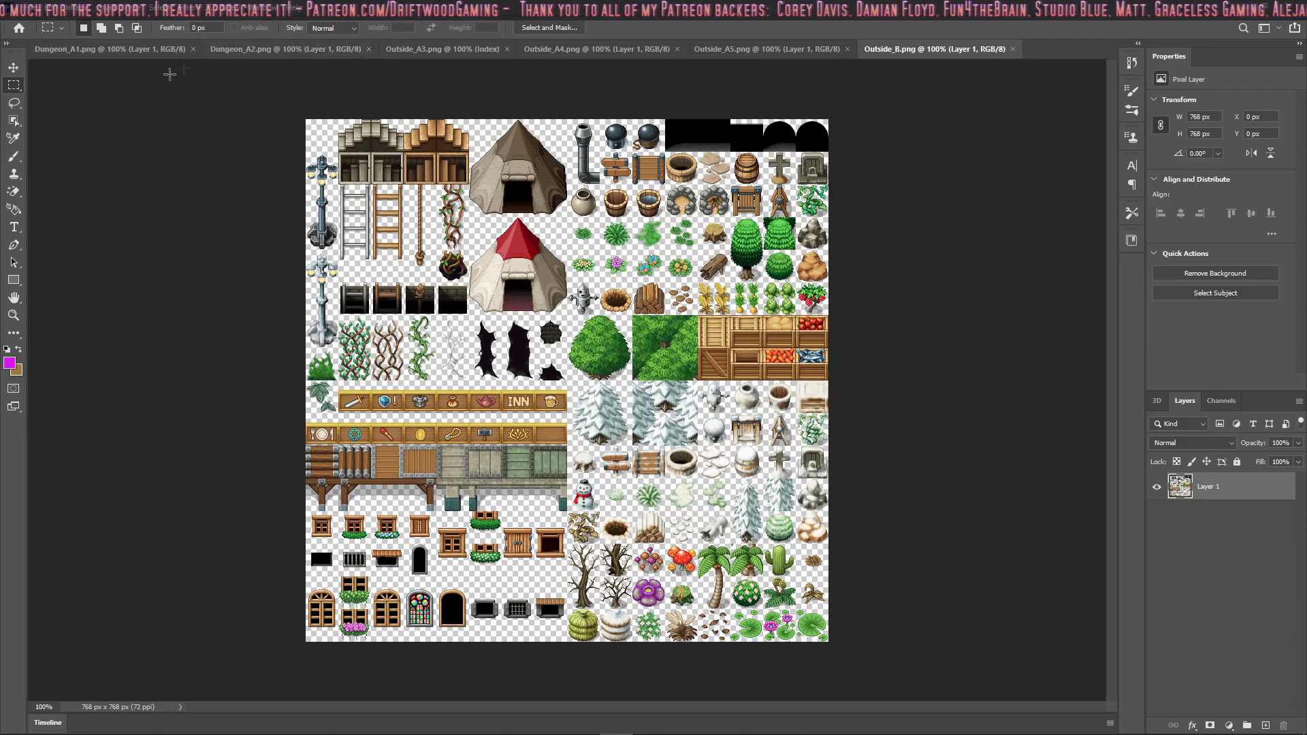
click(135, 52)
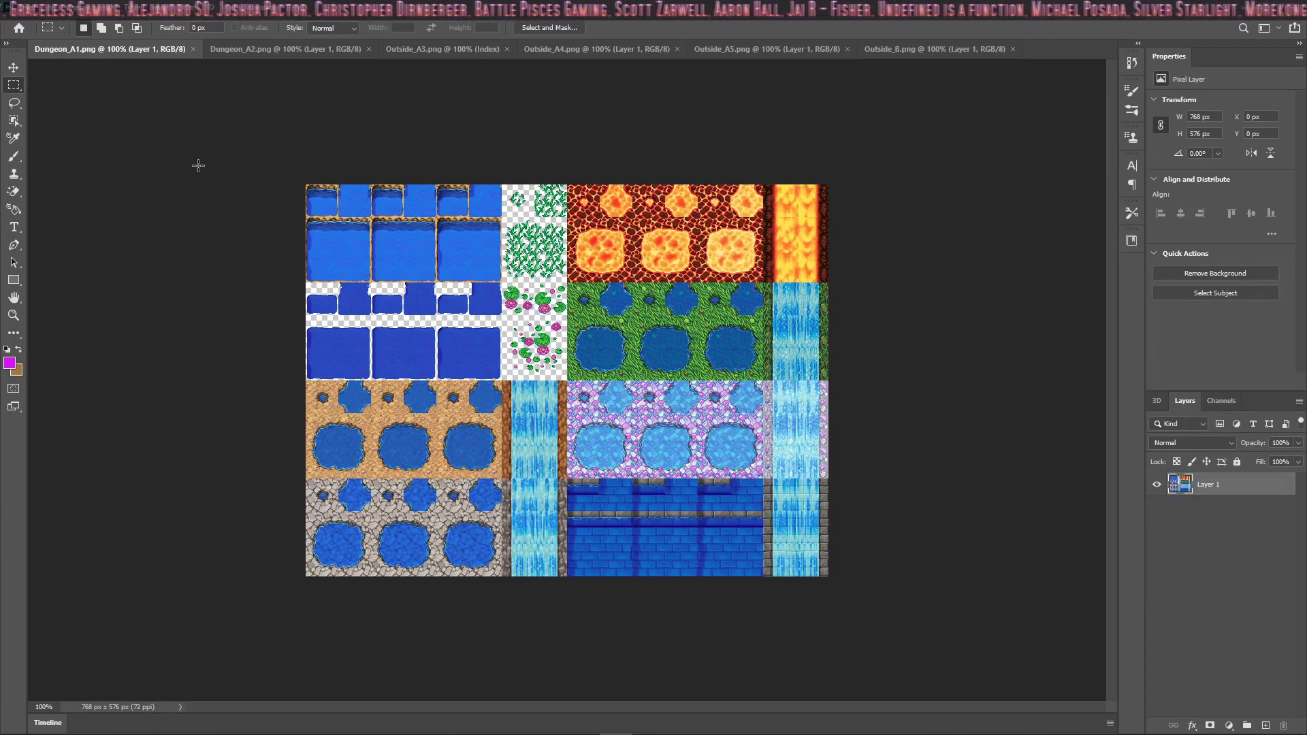
click(257, 49)
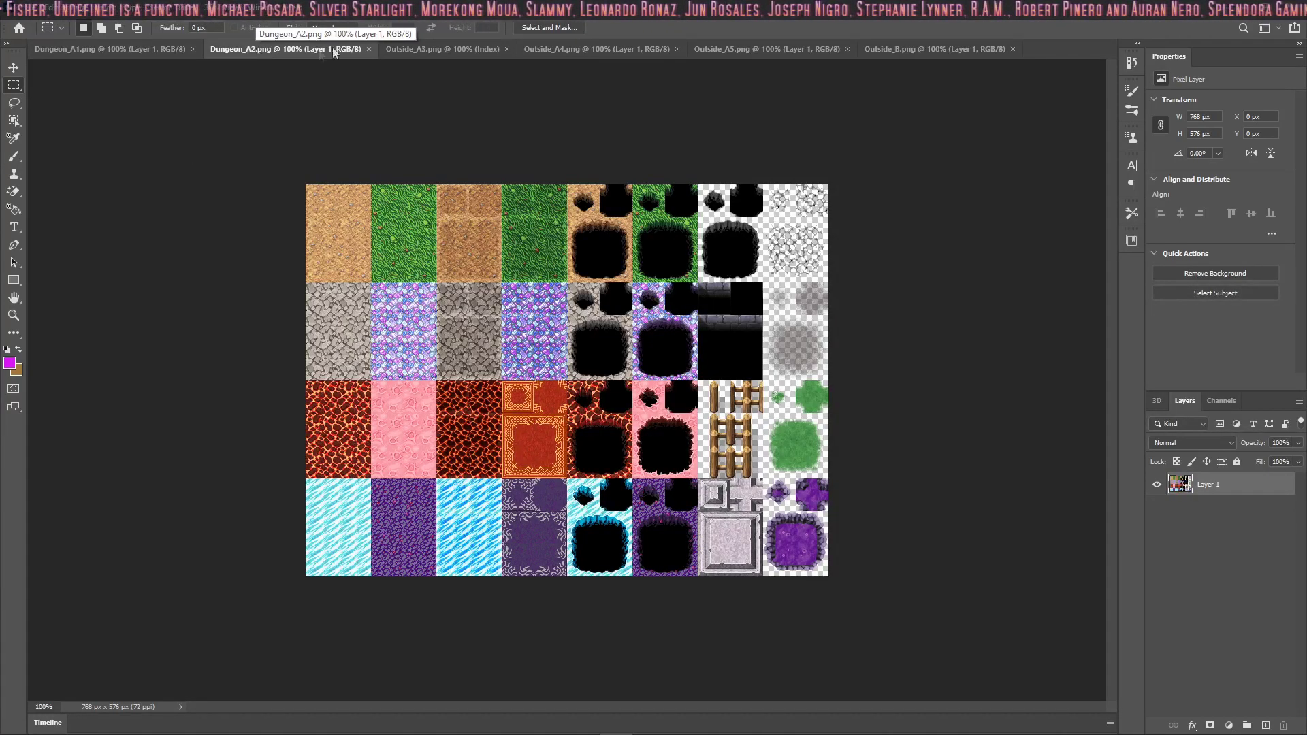
click(436, 49)
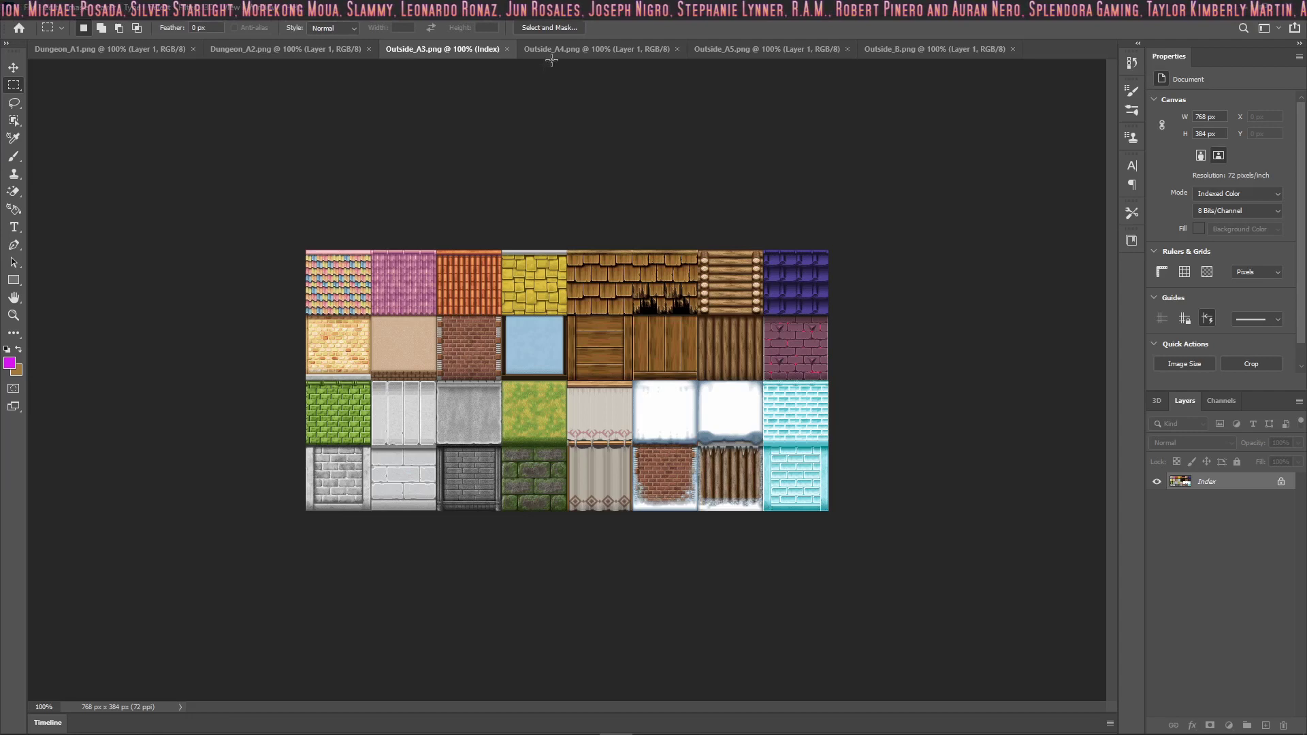
click(935, 49)
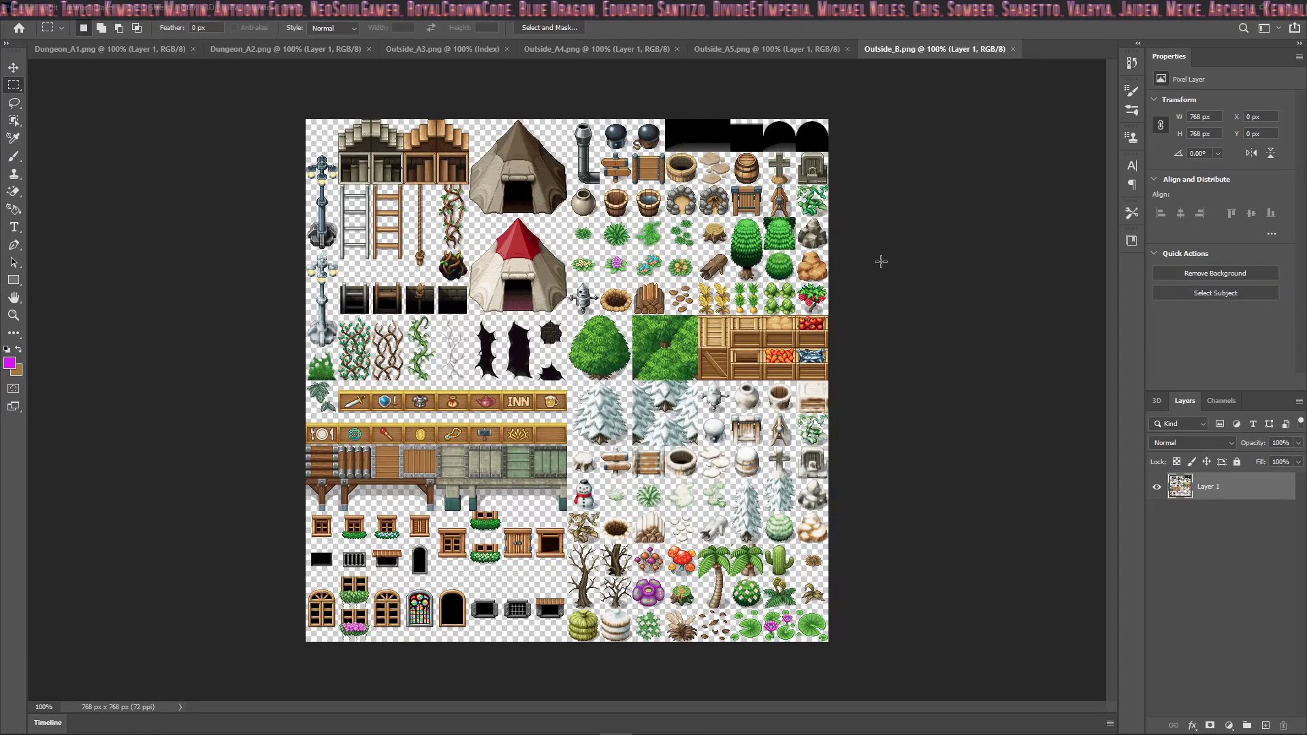